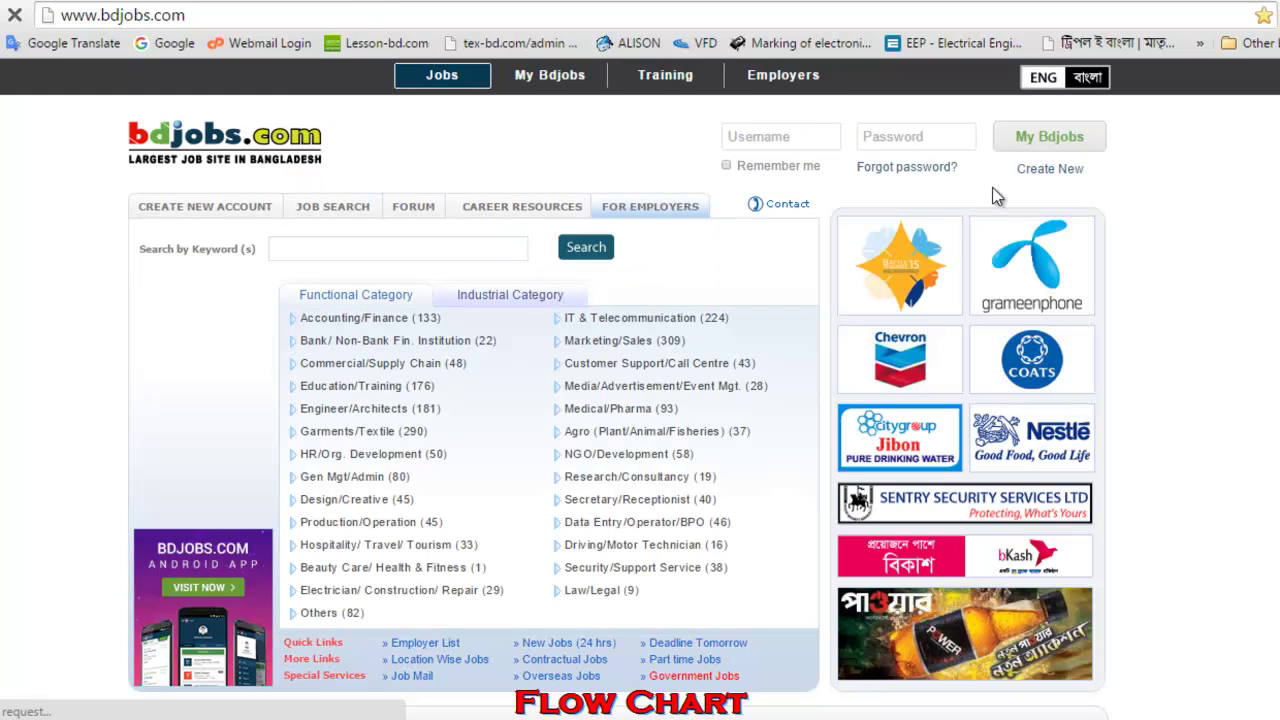
Step: Sign in to My Bdjobs using the saved account username from autofill
click(784, 136)
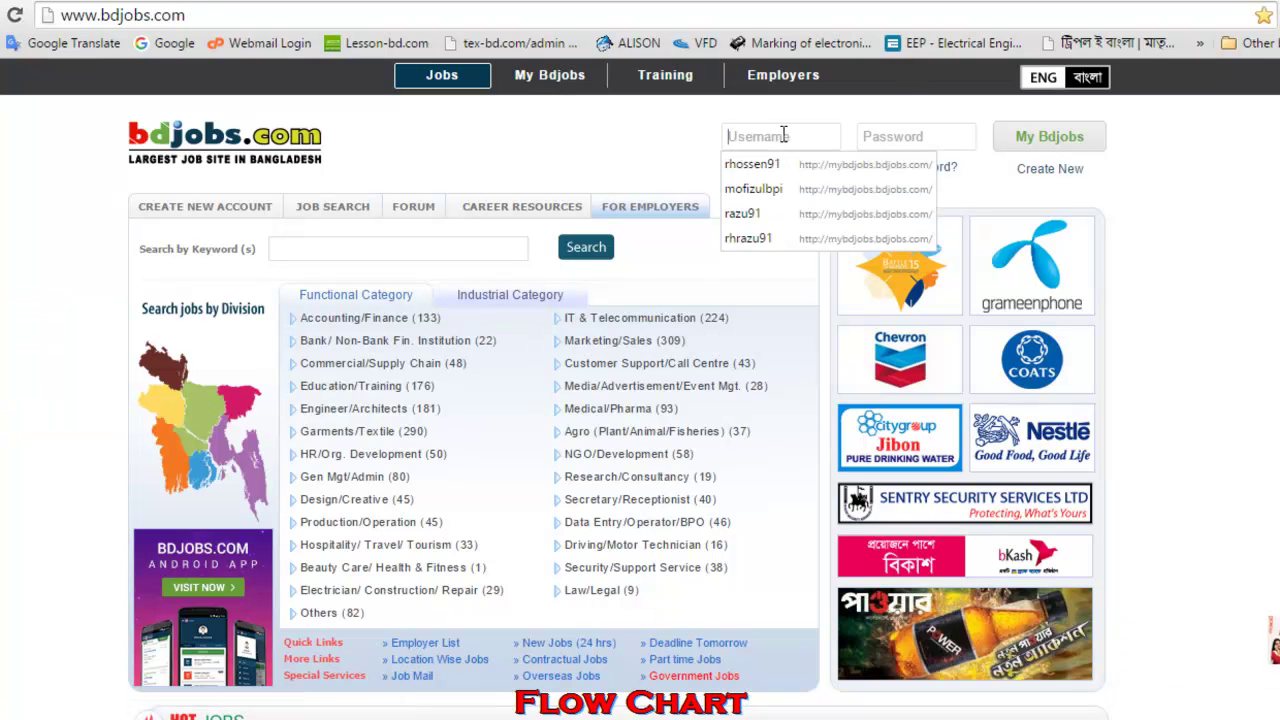
text(rhossen9)
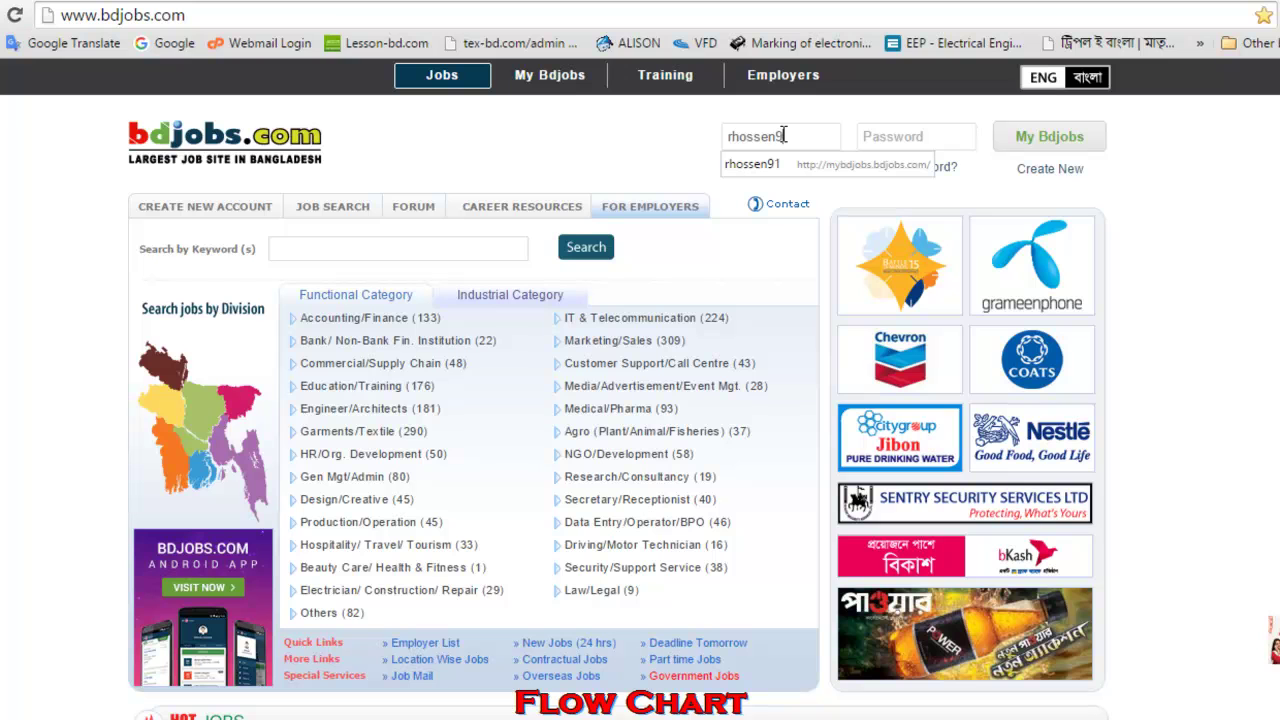
text(1)
click(822, 165)
click(1070, 143)
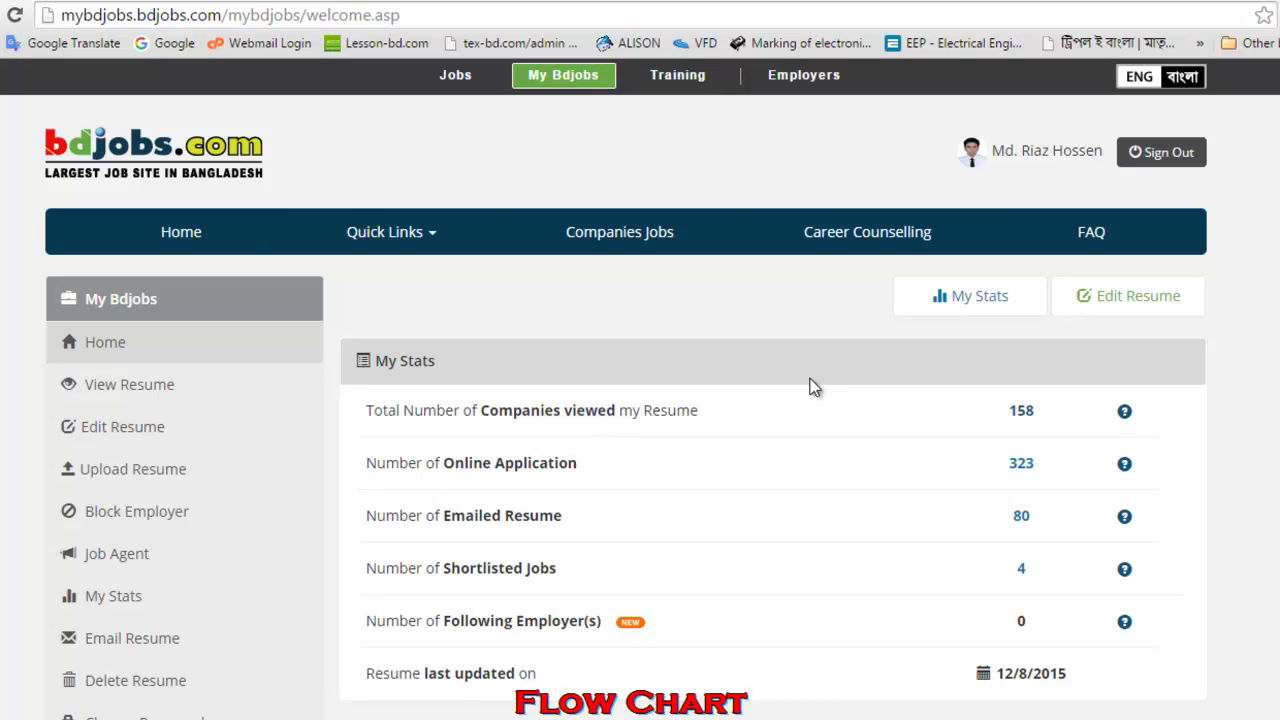
Step: Open the Upload Resume page and review the empty CV attachment form and its 500 KB limit
click(130, 481)
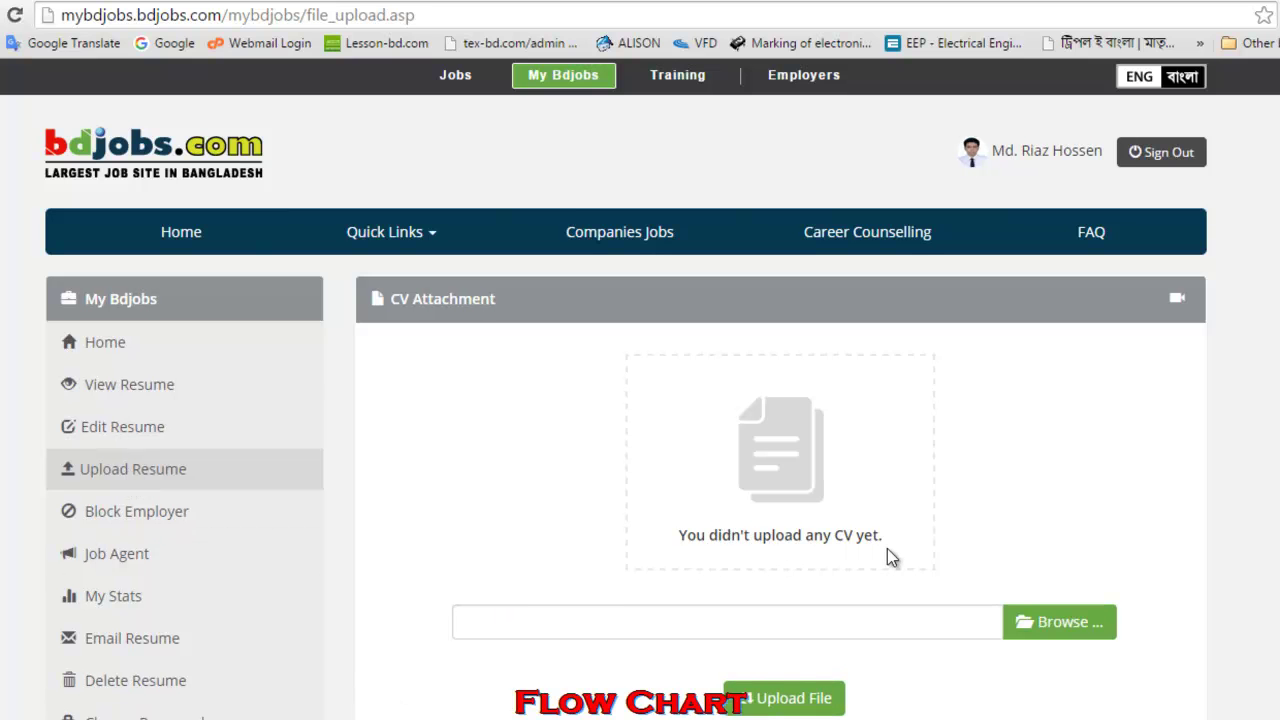
scroll(887, 550, down, 3)
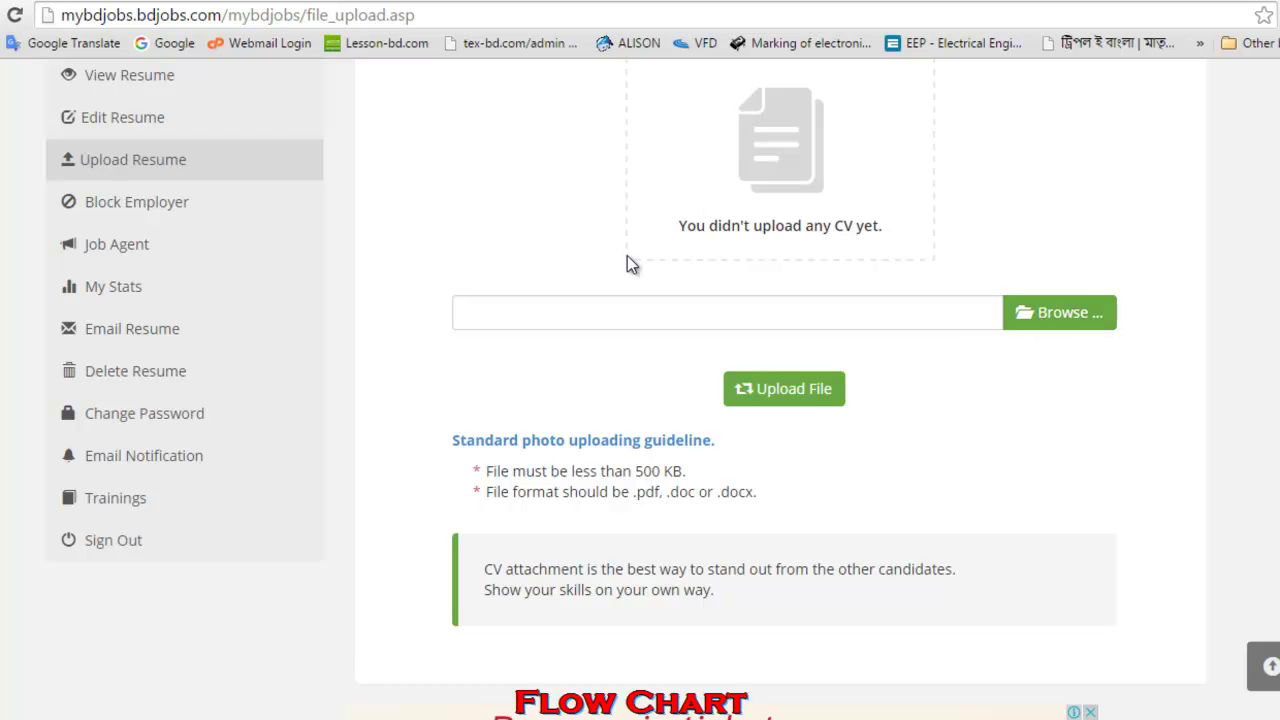
scroll(700, 395, up, 3)
scroll(712, 385, down, 3)
scroll(708, 380, up, 3)
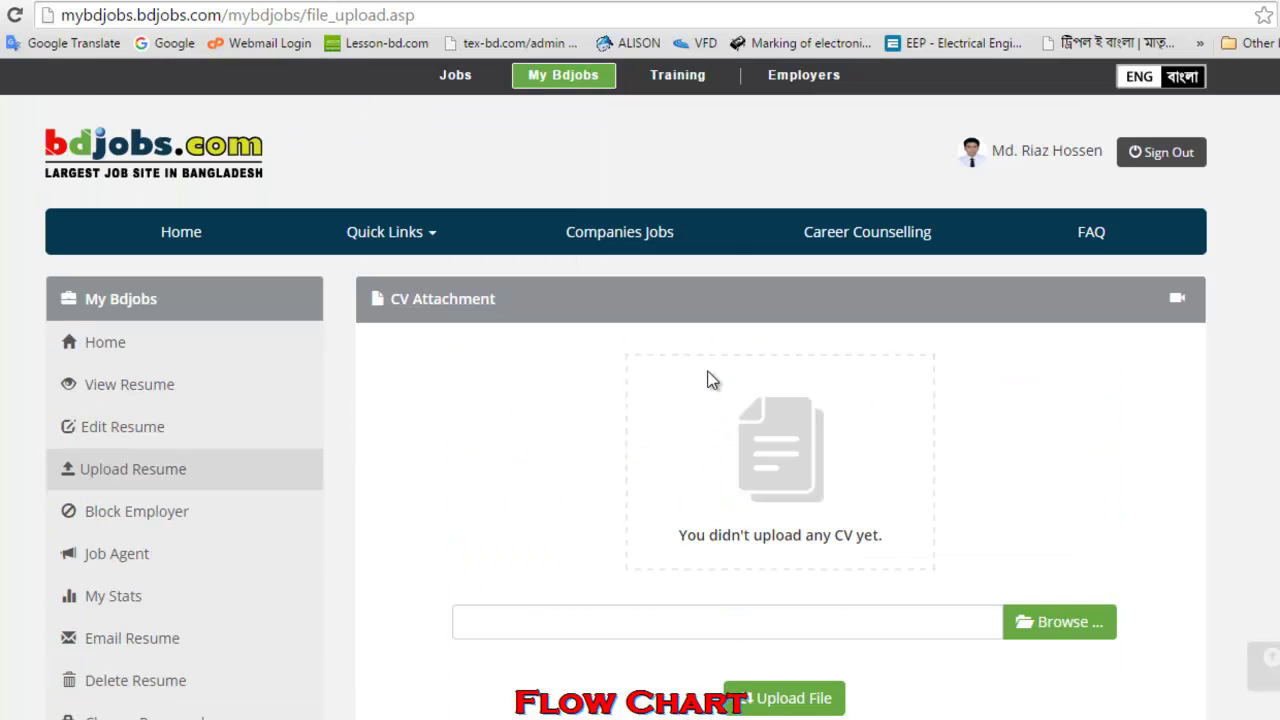
scroll(760, 430, down, 1)
Step: Browse to Personal (G:)\My Resume and select the CV PDF
click(1028, 530)
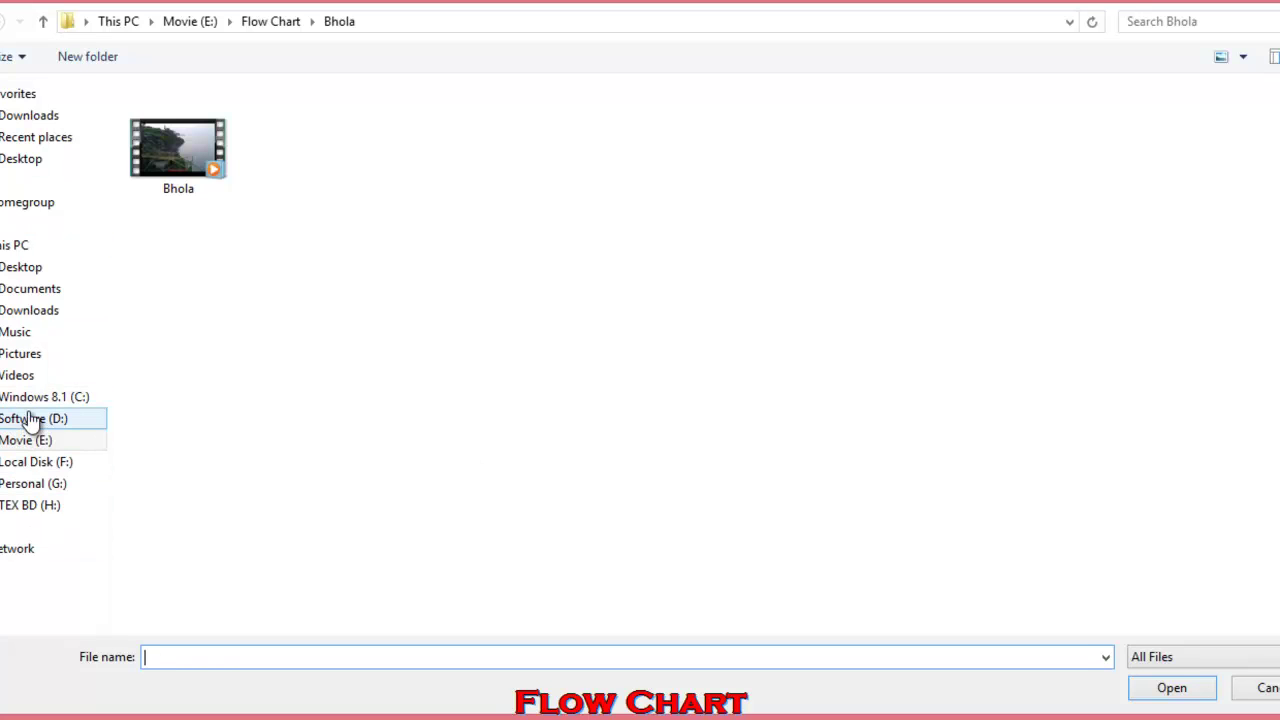
click(27, 485)
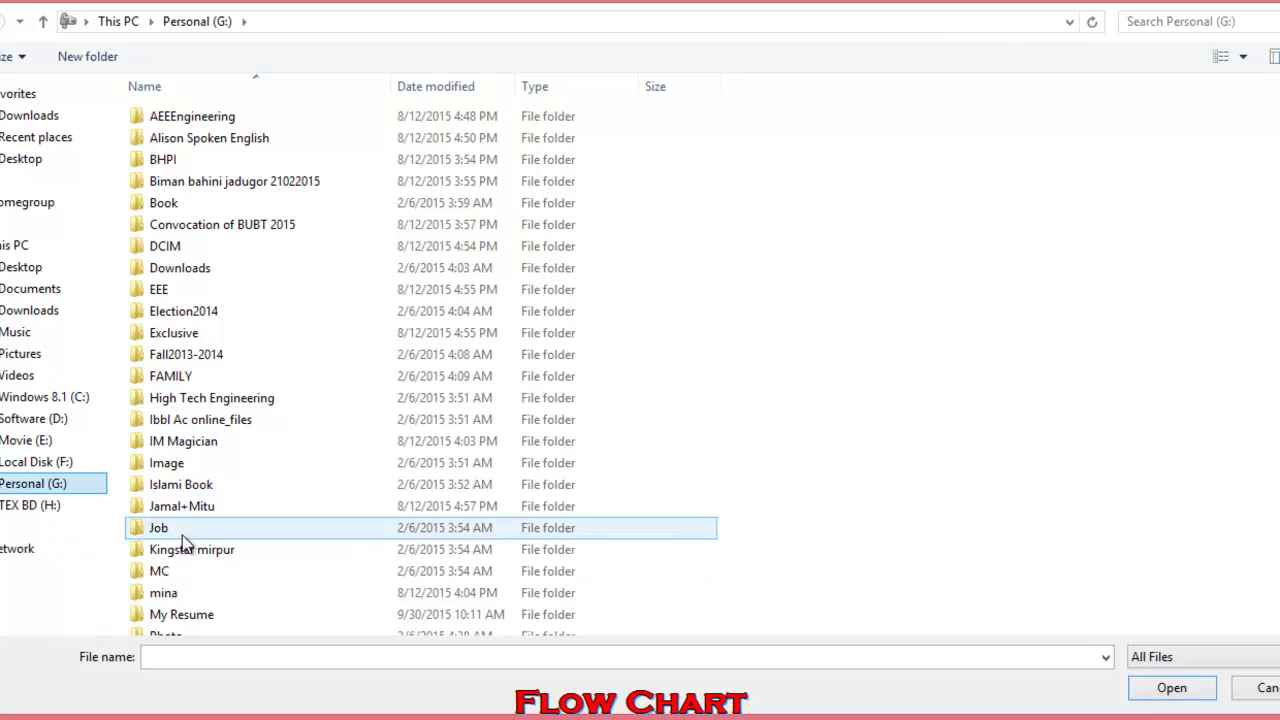
double_click(172, 612)
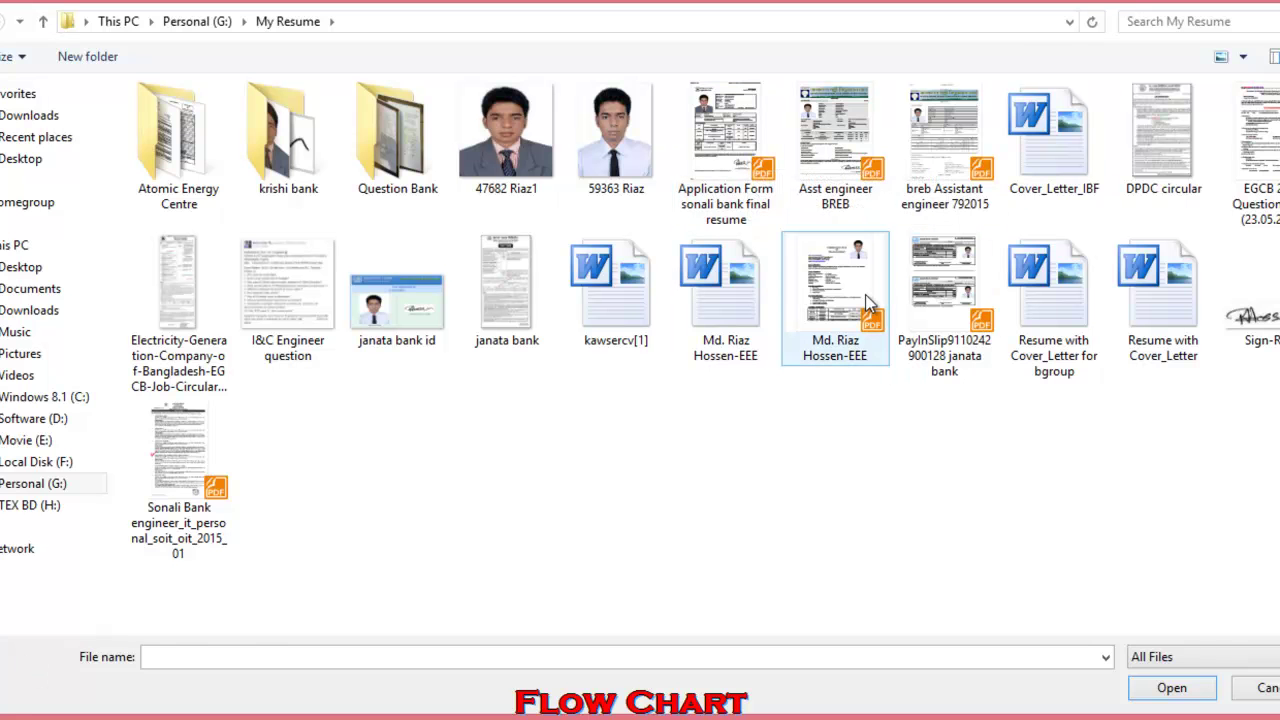
click(860, 310)
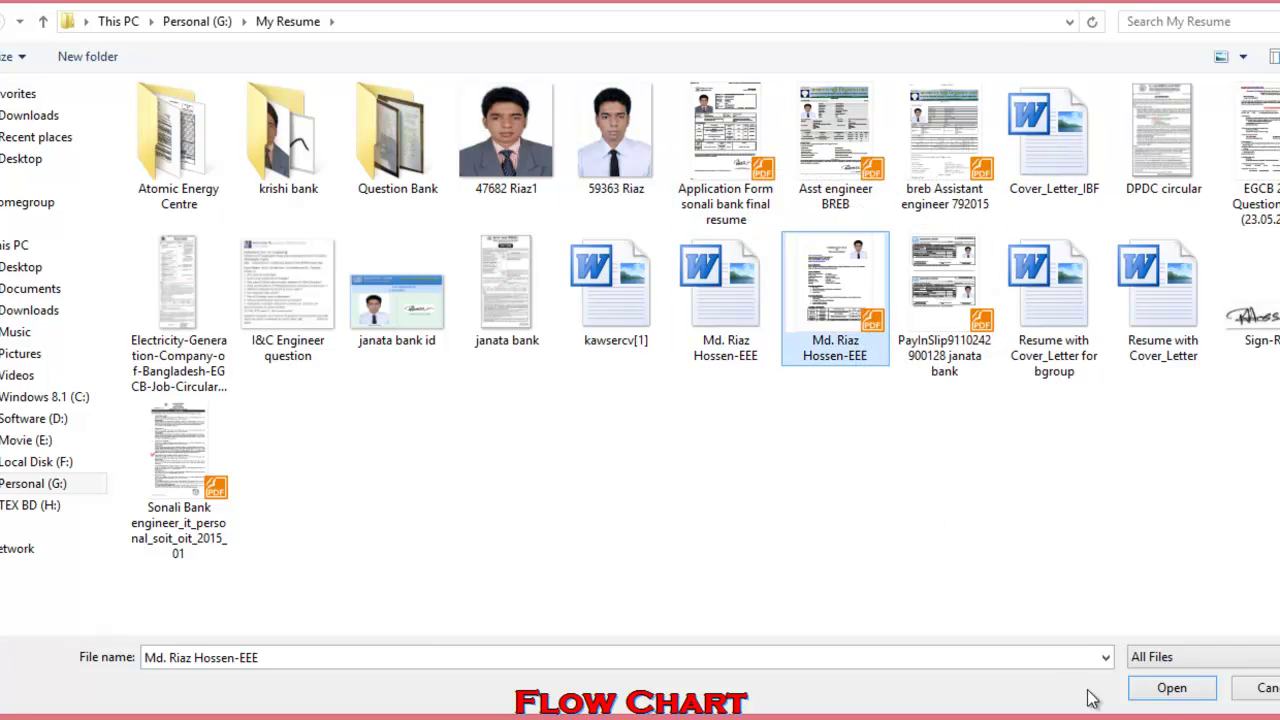
Step: Confirm the chosen resume PDF, check its preview, and upload it as the CV attachment
click(1170, 689)
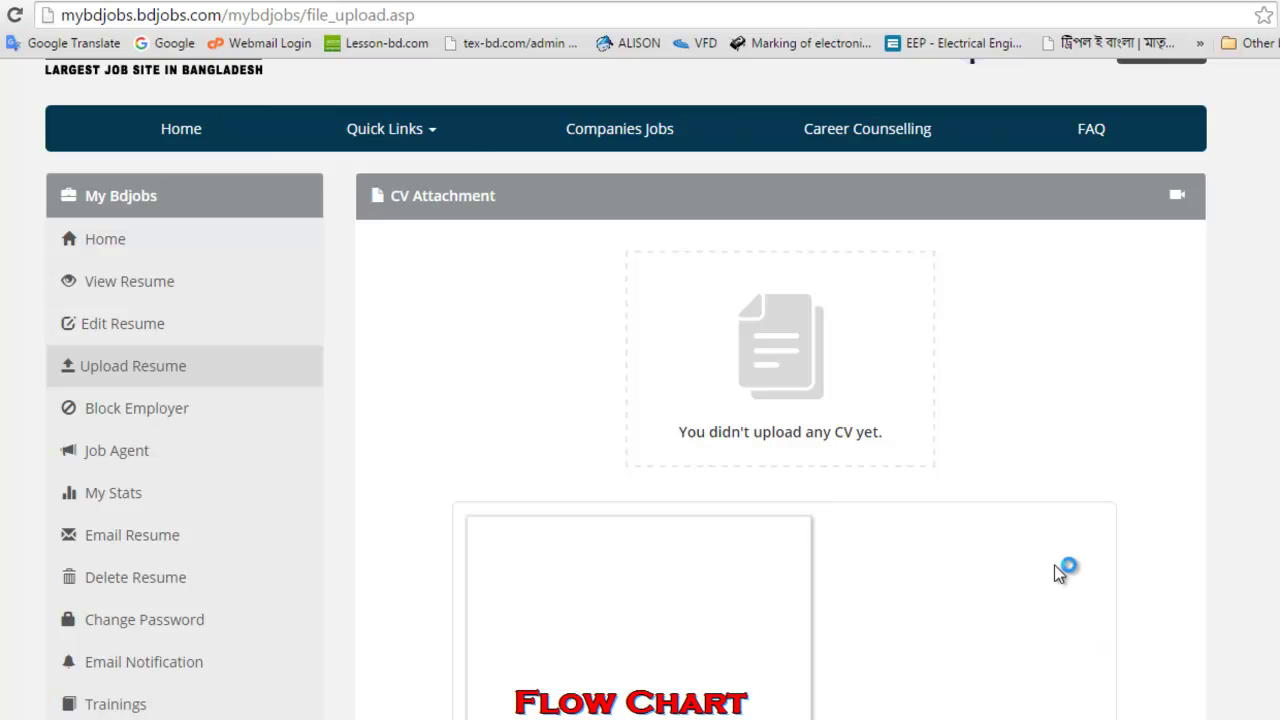
scroll(1143, 457, down, 3)
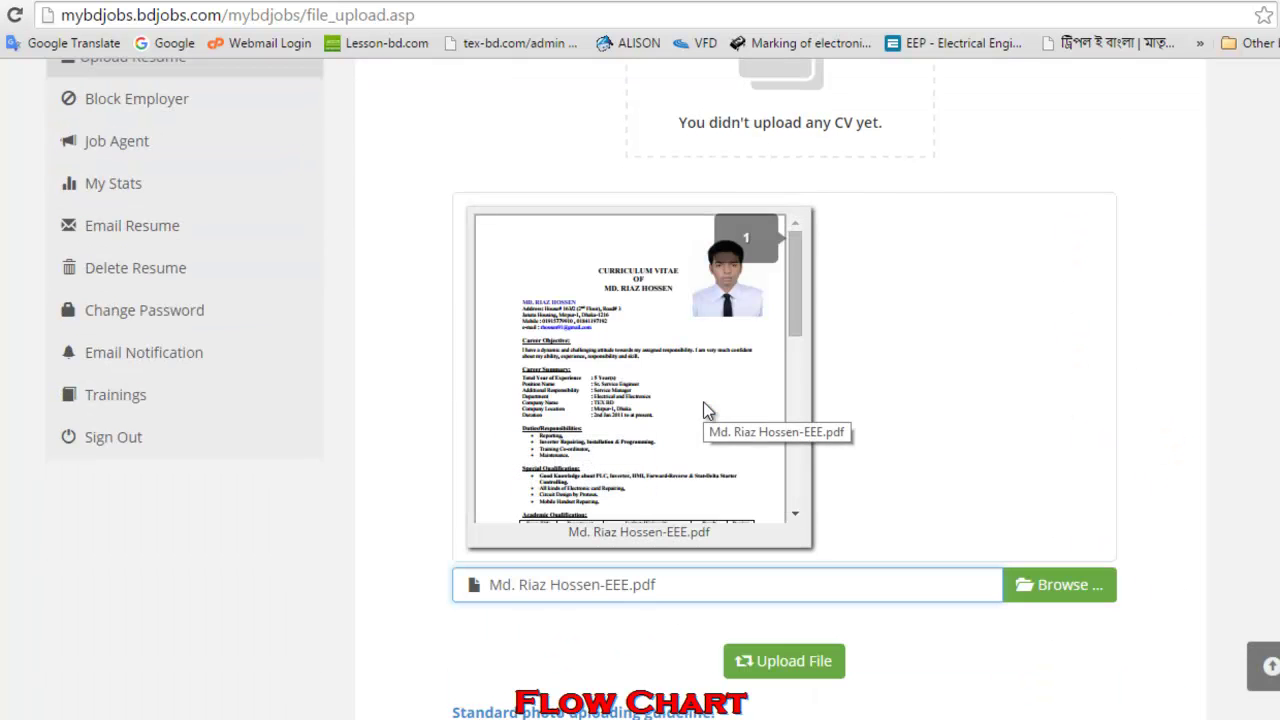
drag(800, 280, 778, 453)
scroll(1000, 380, down, 2)
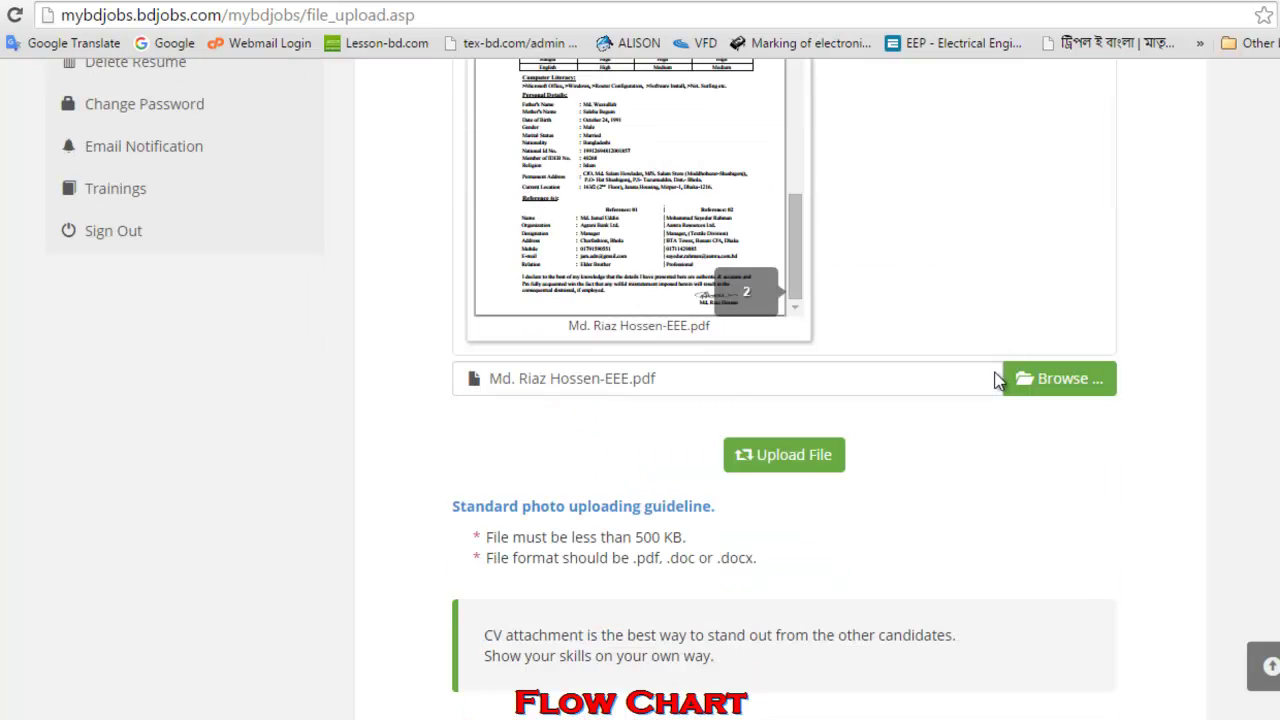
click(817, 457)
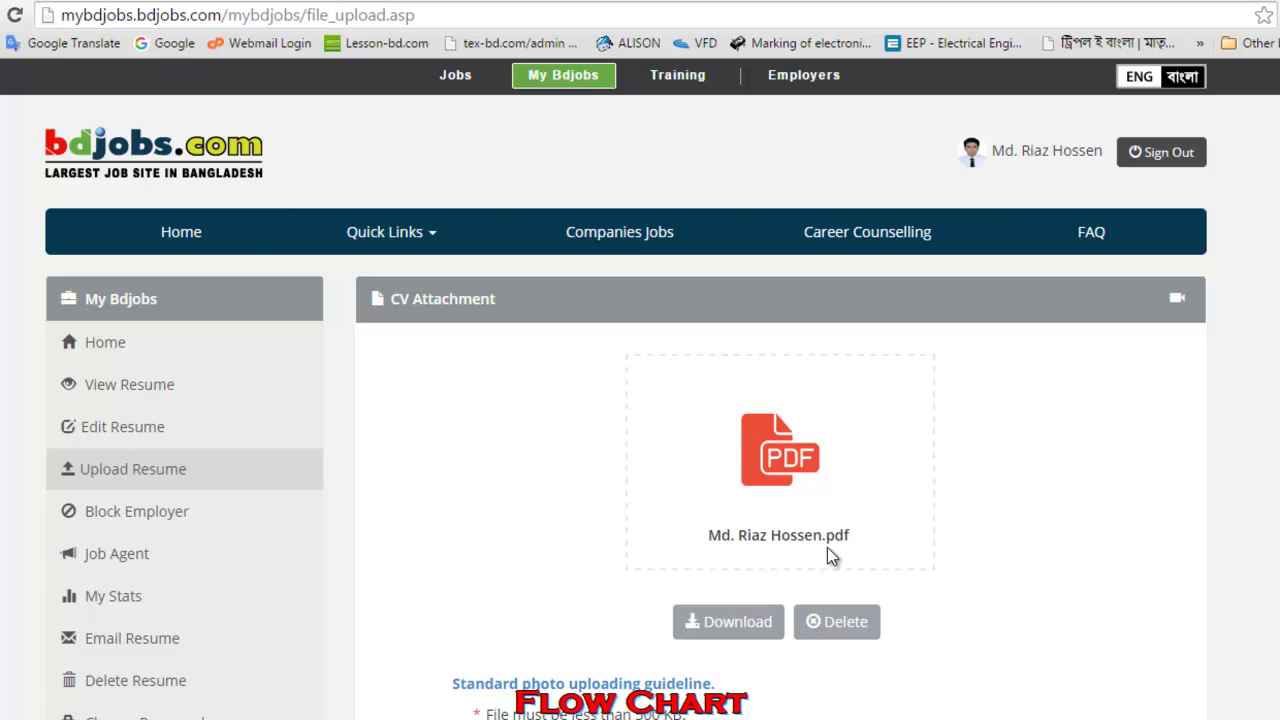
scroll(994, 446, down, 2)
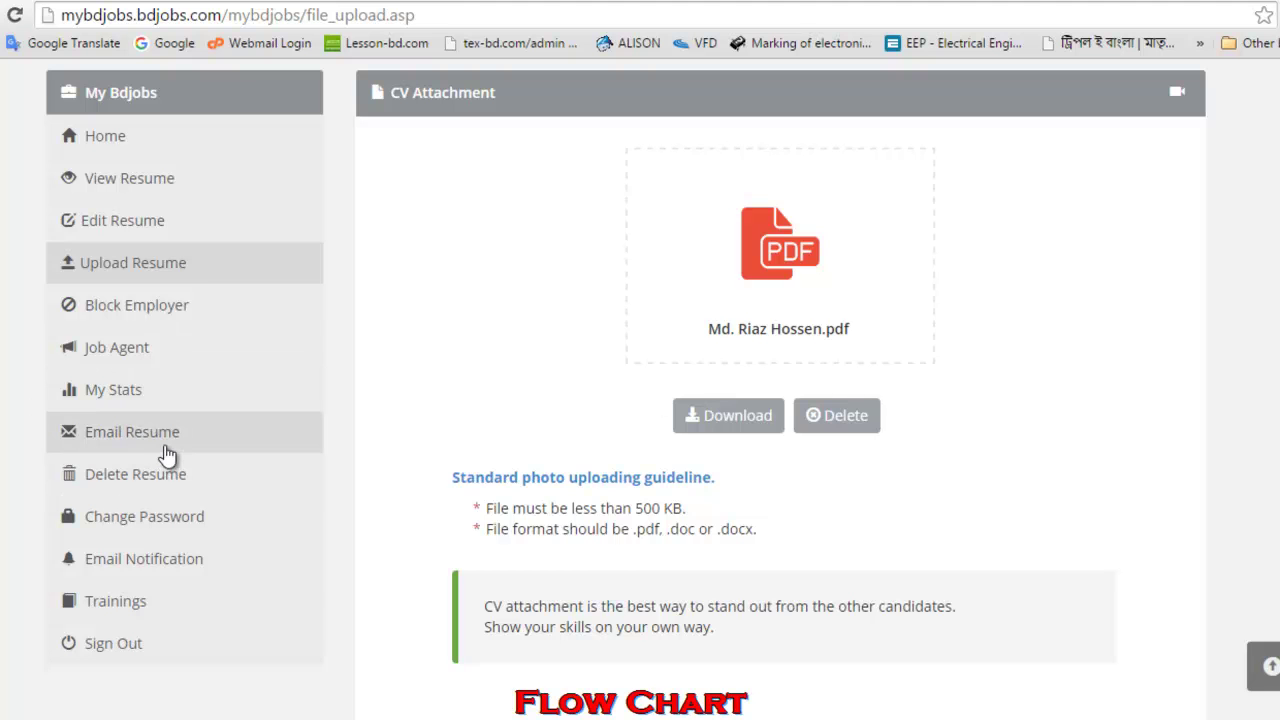
Step: Open the Email Resume to a Company form and fill the Company Email and Subject fields
click(161, 438)
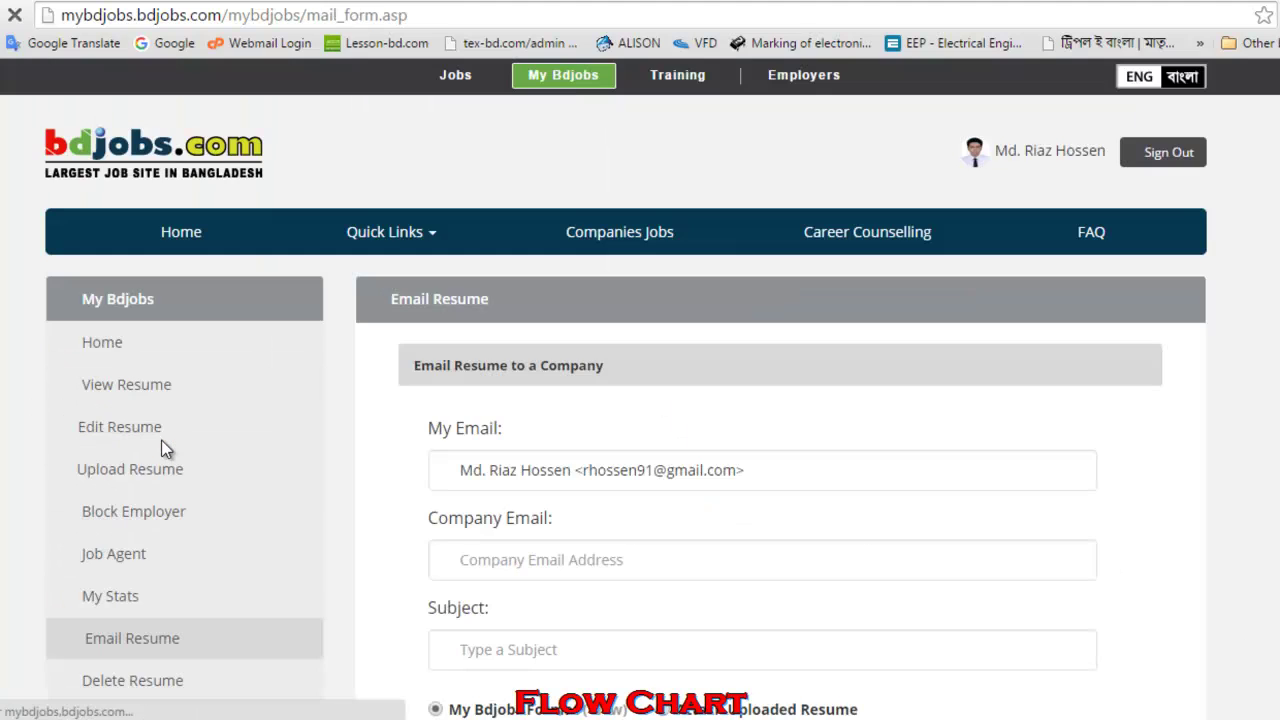
scroll(716, 464, down, 1)
scroll(716, 464, down, 1)
click(531, 357)
click(533, 357)
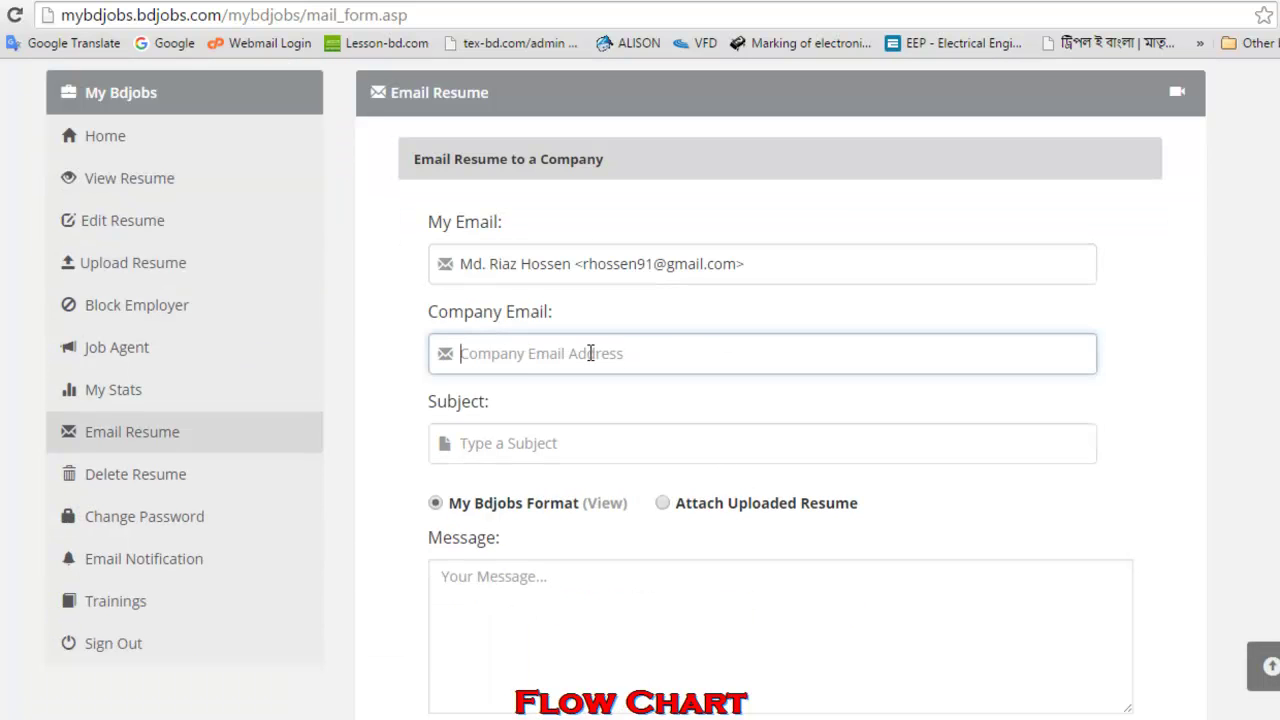
click(650, 350)
click(495, 436)
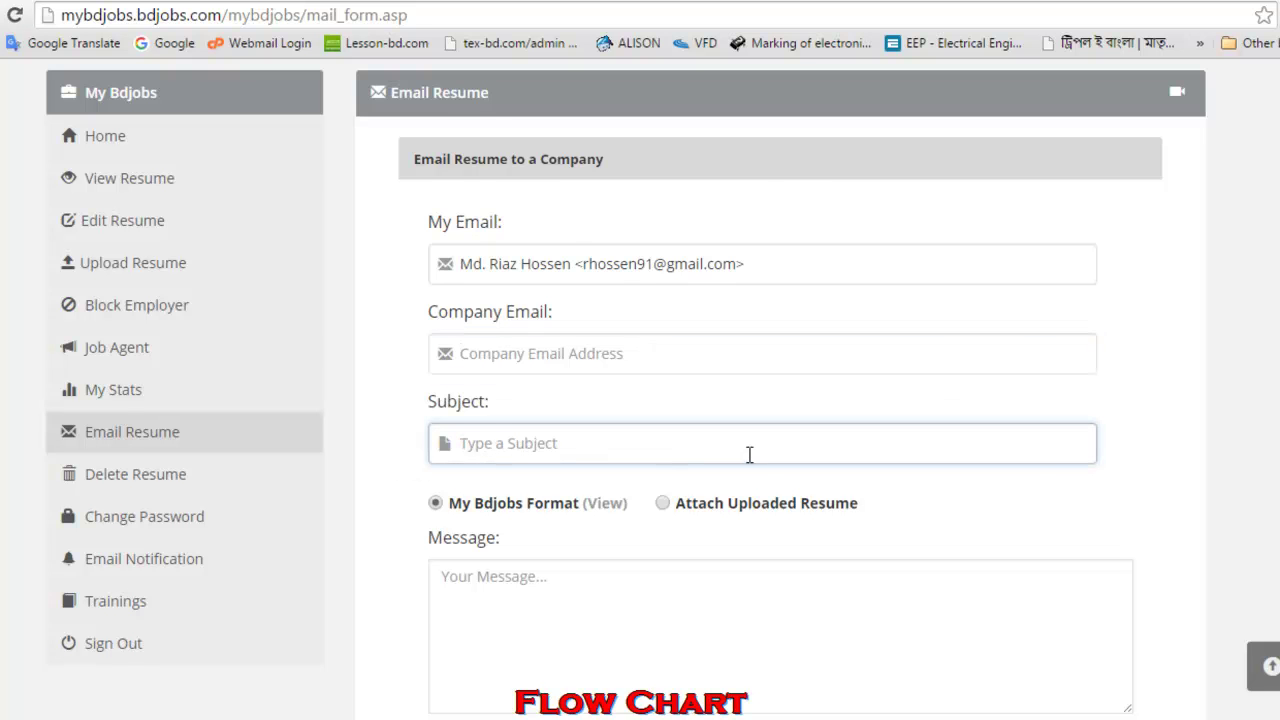
Step: Try Attach Uploaded Resume, then switch the resume format back to My Bdjobs Format
scroll(749, 455, down, 1)
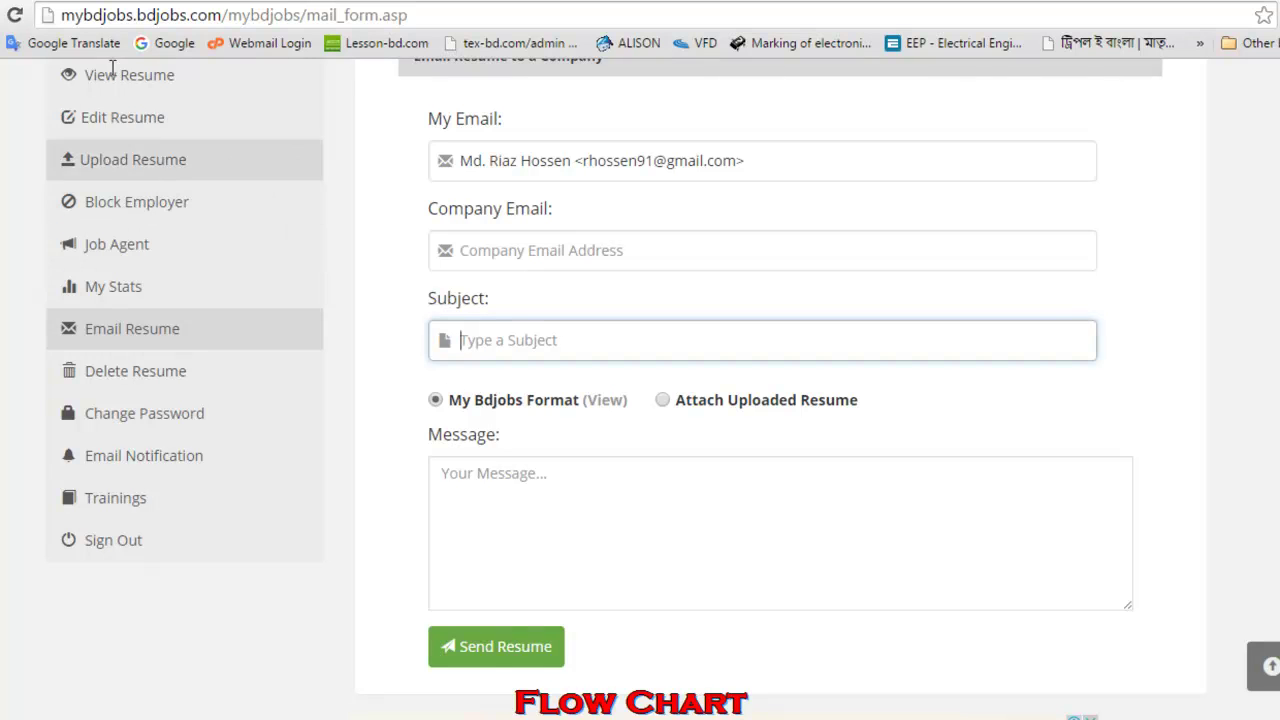
click(662, 400)
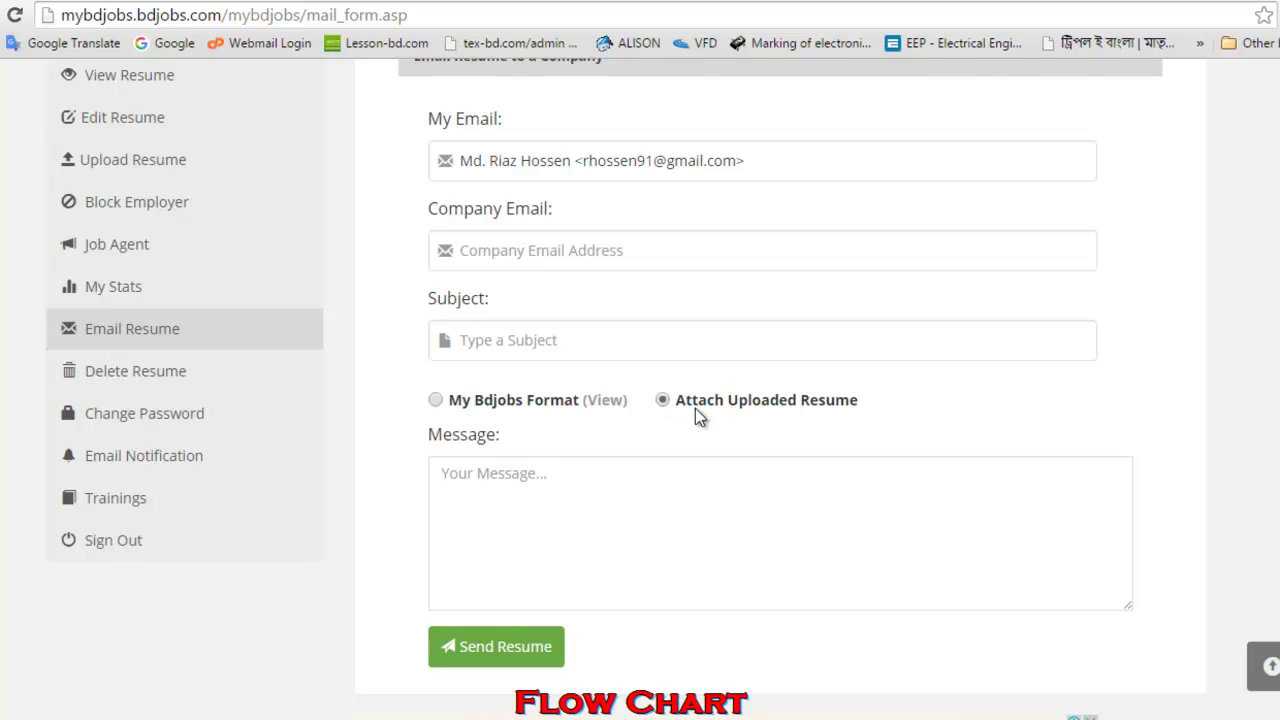
click(438, 402)
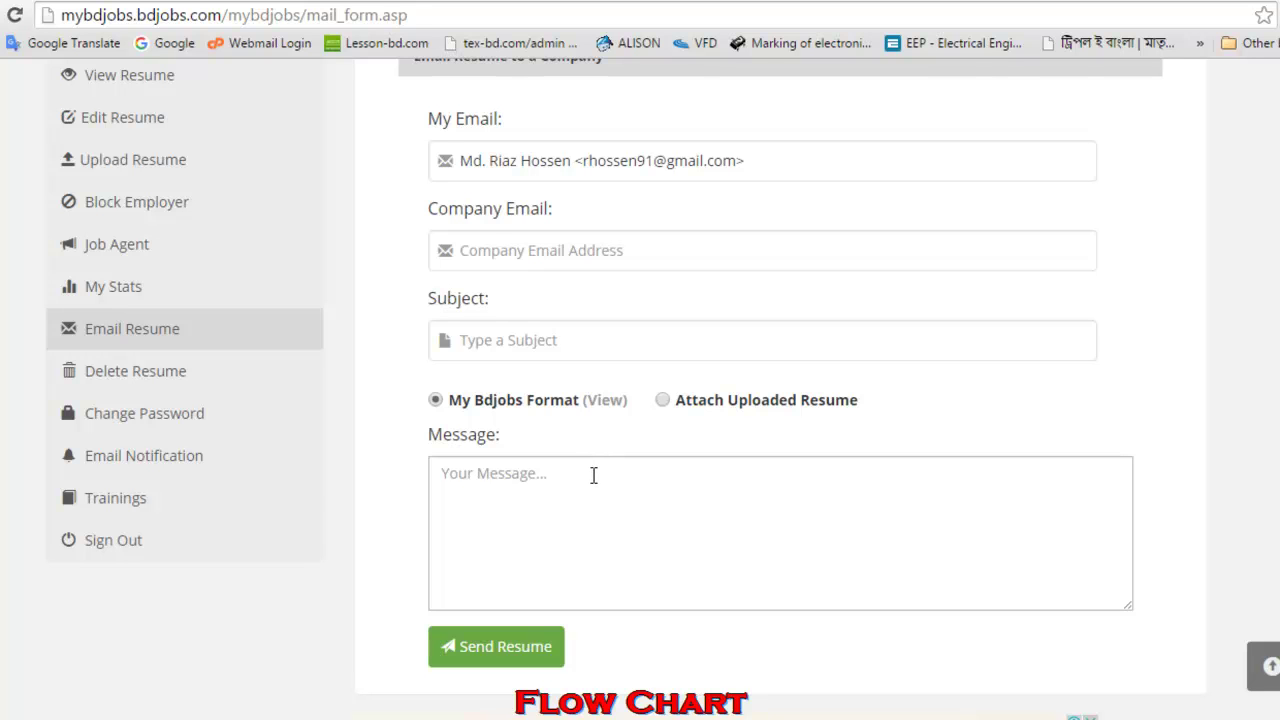
scroll(473, 507, up, 3)
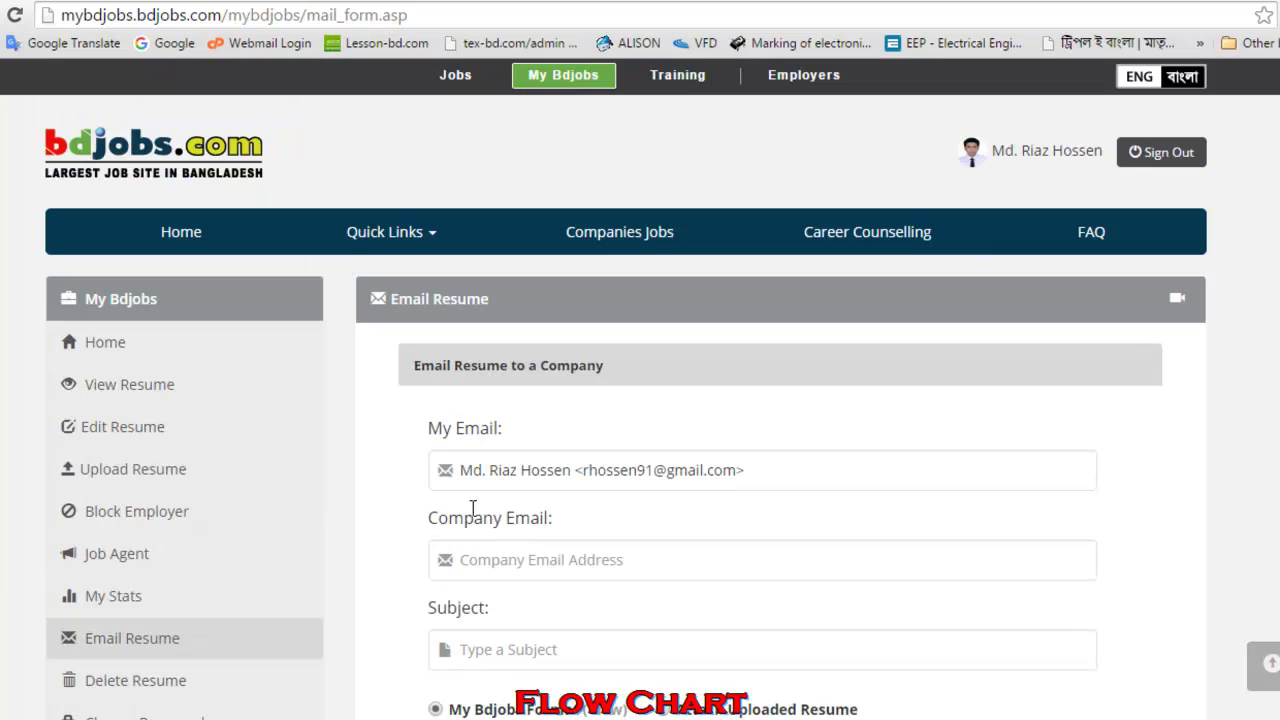
Step: View the full resume, then go back to the My Bdjobs home statistics
click(123, 385)
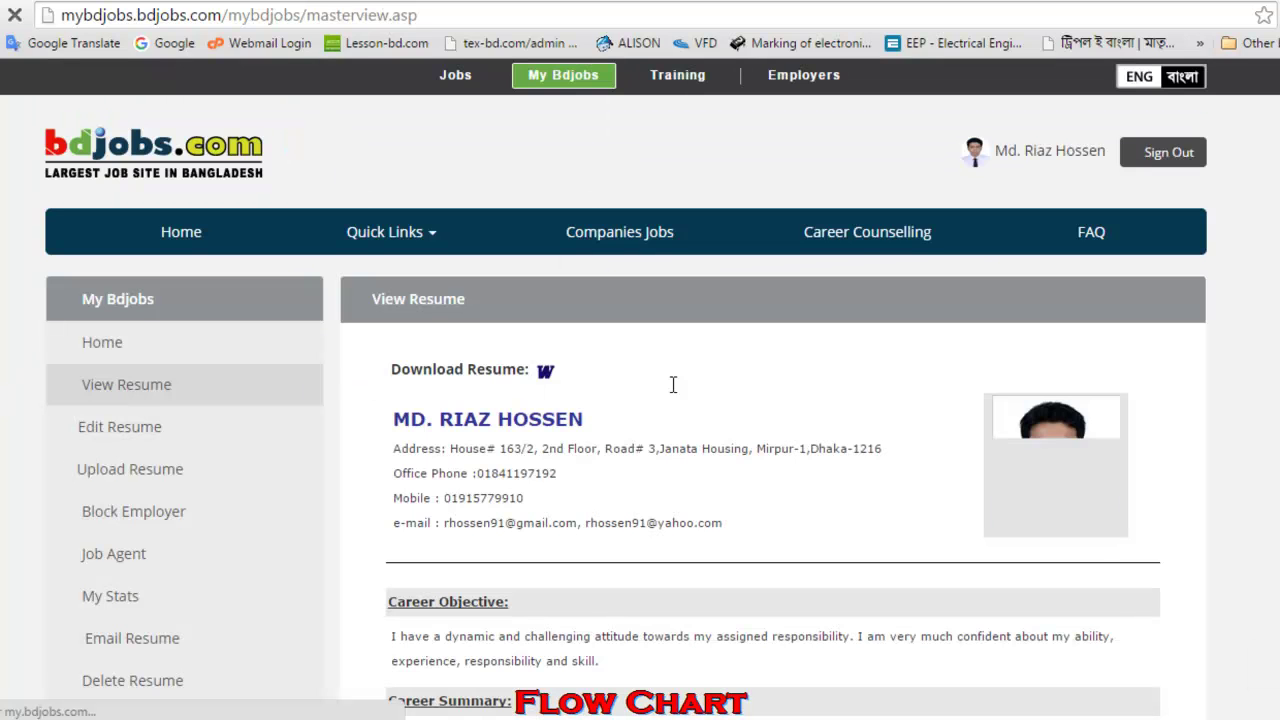
scroll(675, 373, down, 12)
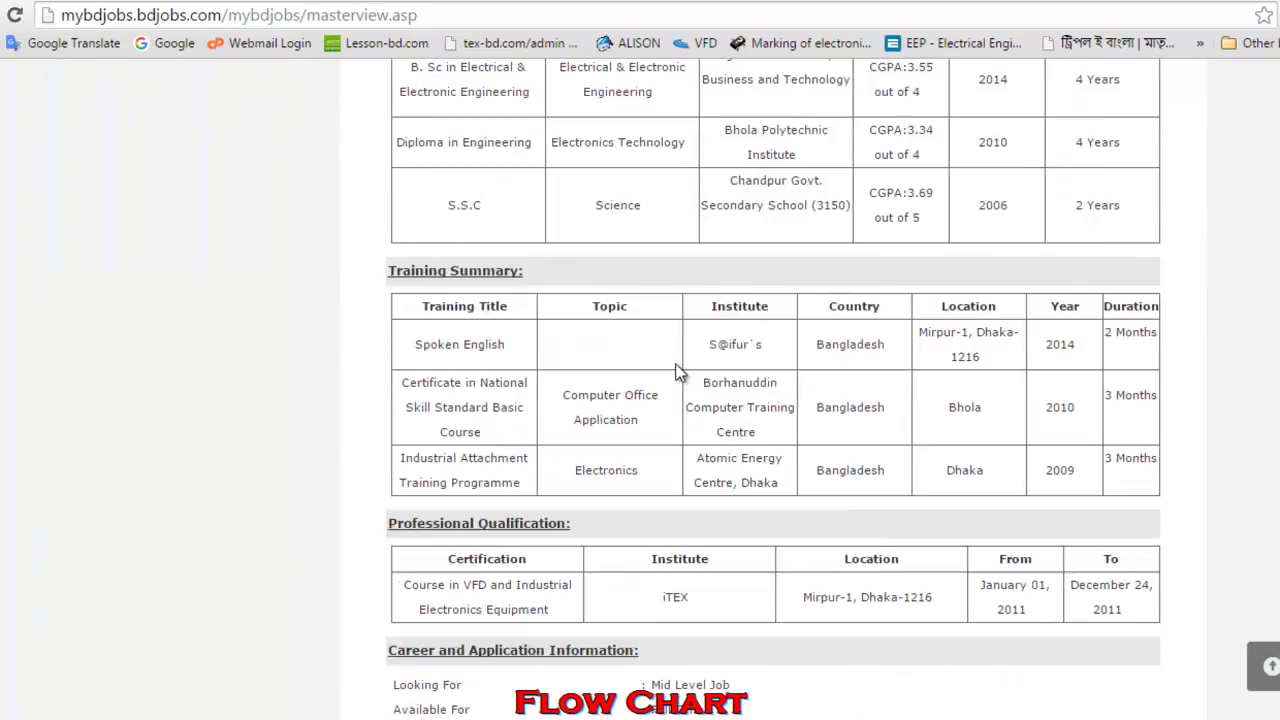
scroll(675, 373, down, 13)
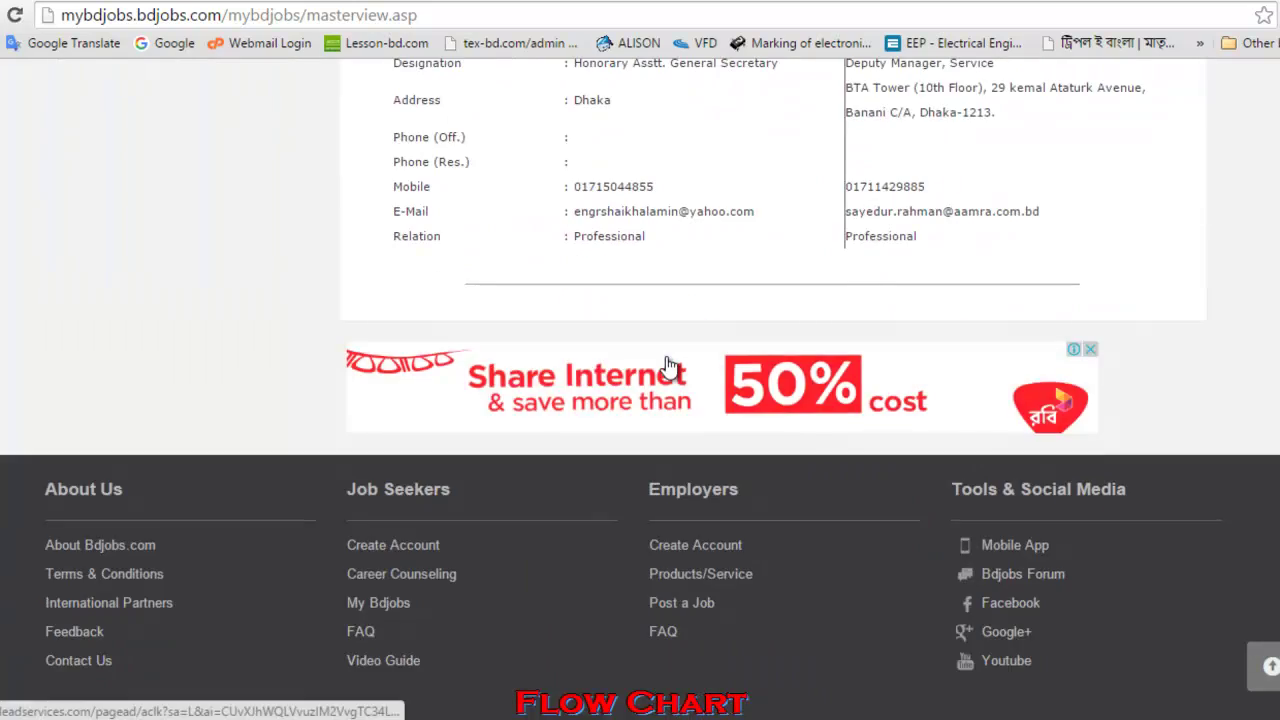
scroll(668, 357, up, 5)
scroll(668, 357, up, 15)
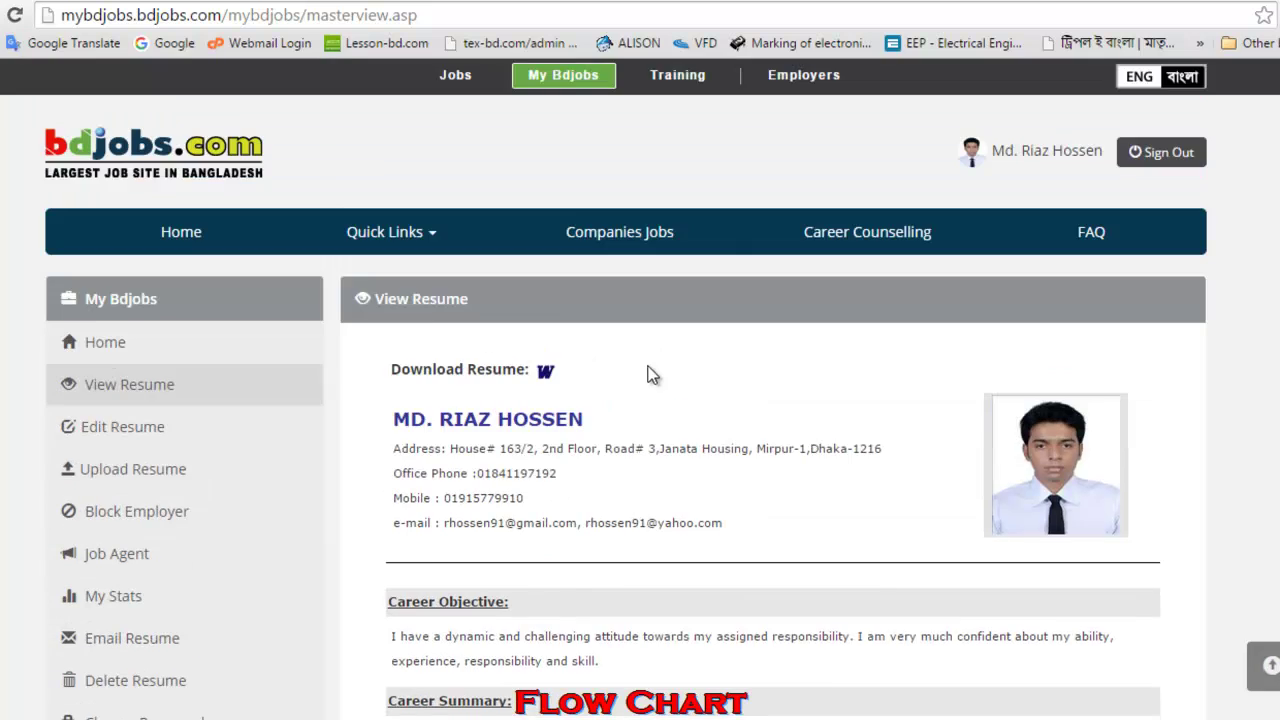
scroll(636, 366, down, 6)
scroll(600, 330, up, 6)
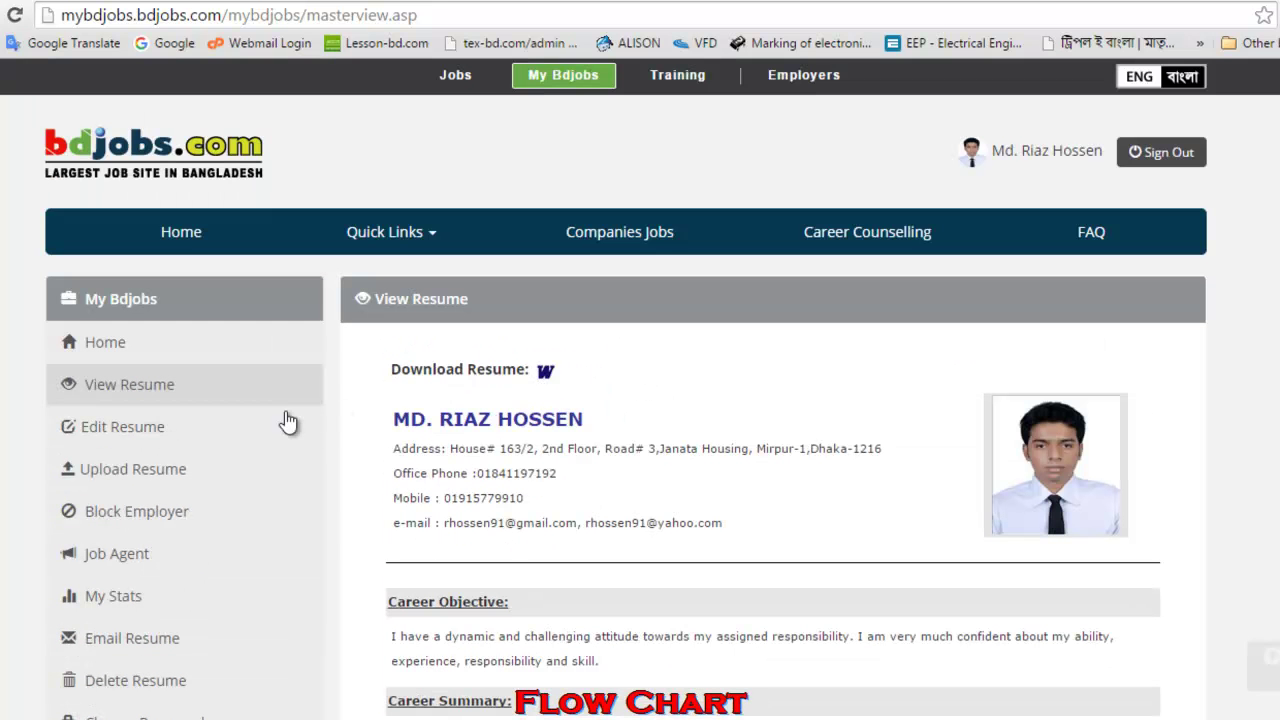
click(117, 352)
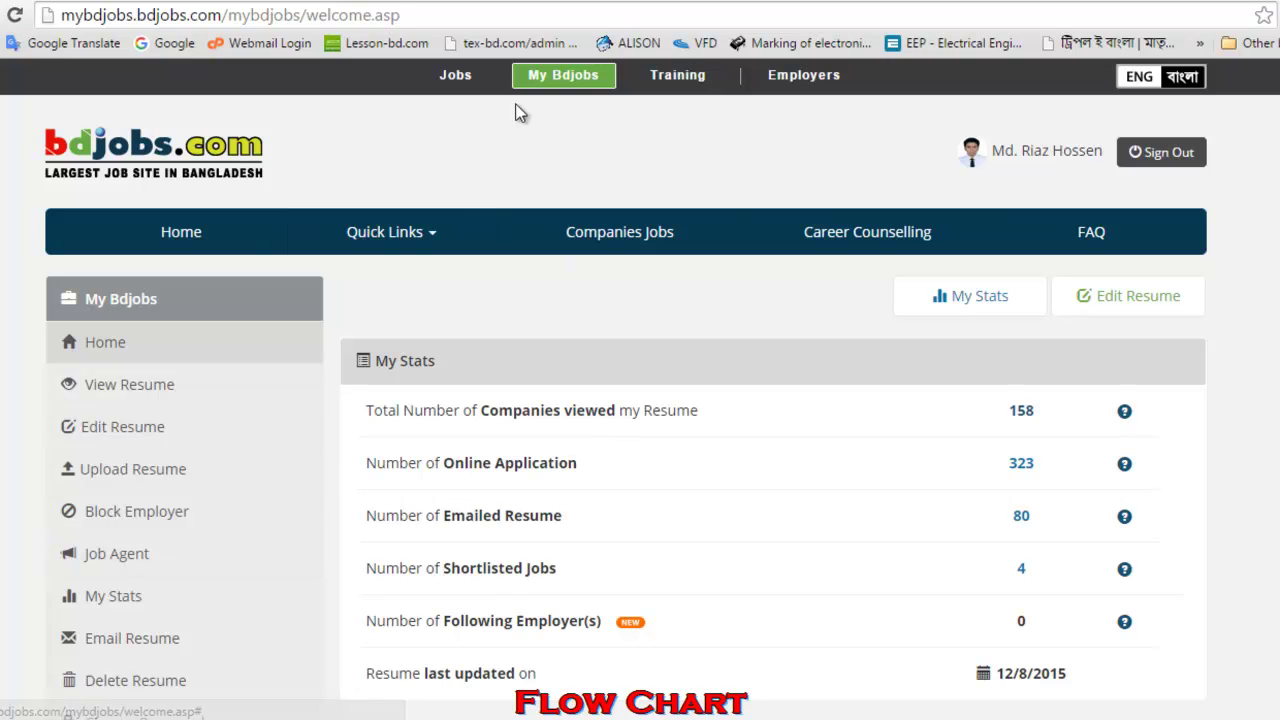
Step: Open the job listings and look through the Category filter for Engineer/Architect
click(466, 86)
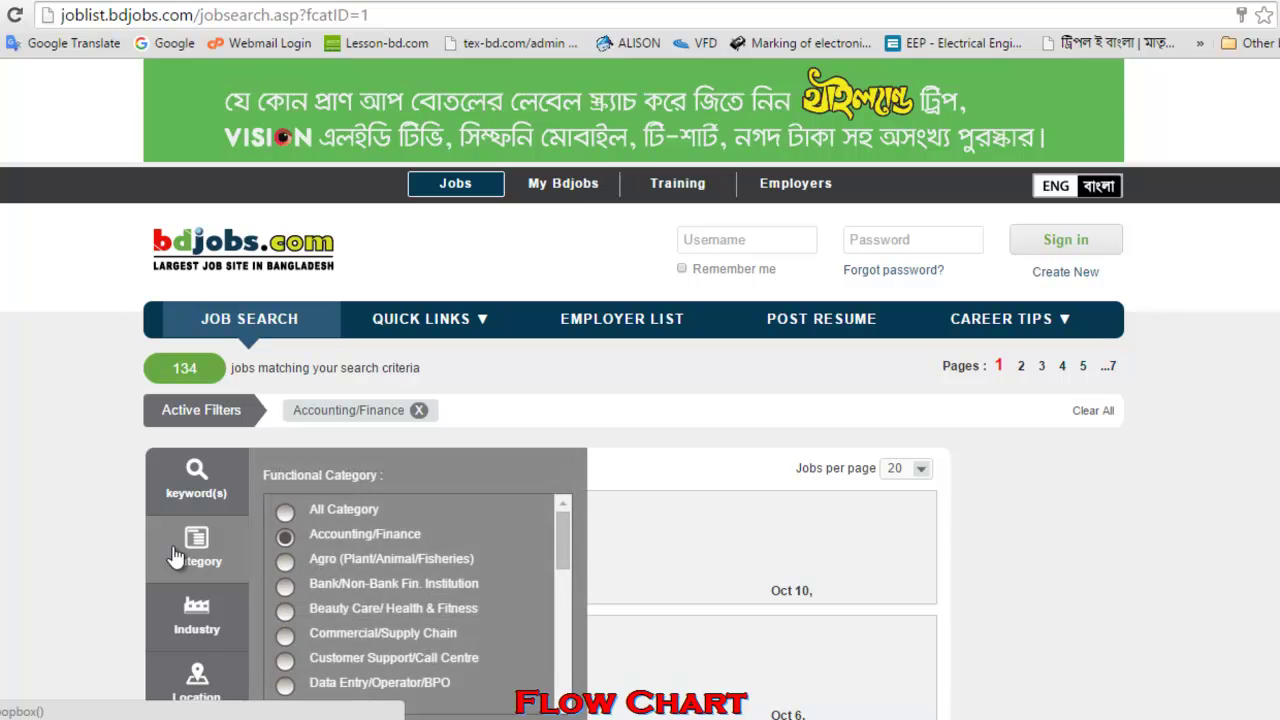
mouse_move(197, 682)
mouse_move(182, 545)
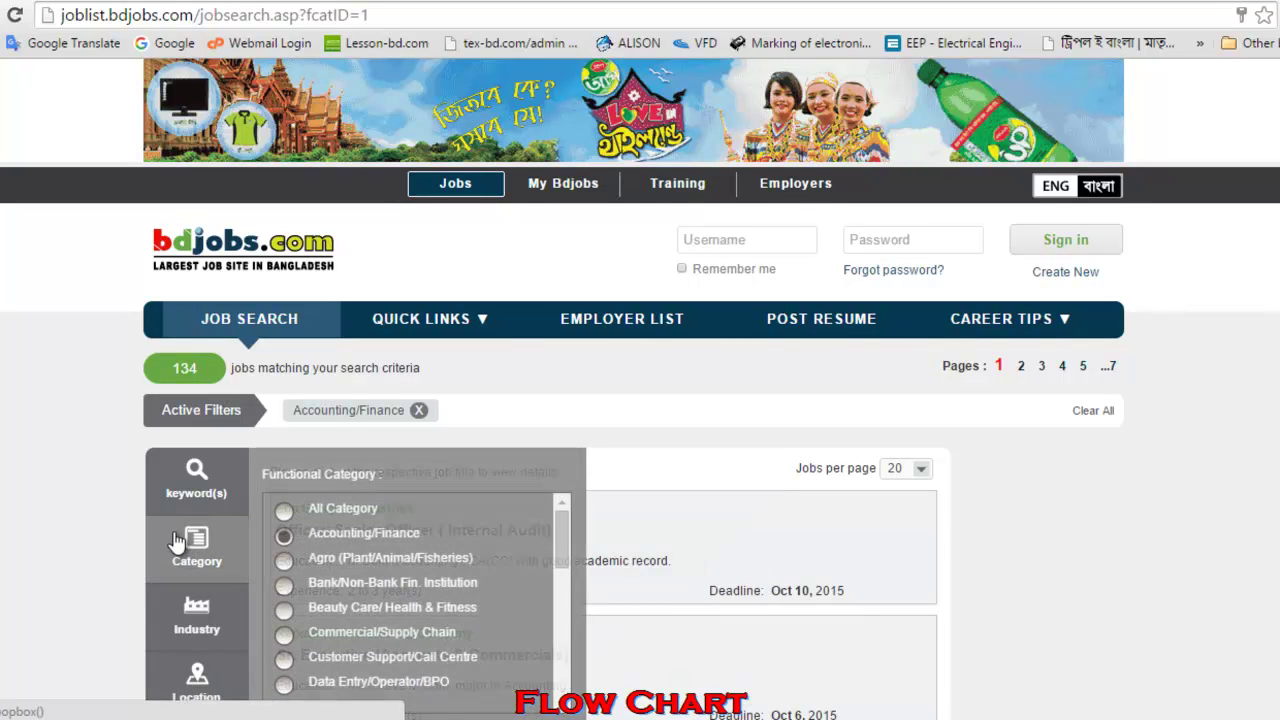
scroll(282, 608, down, 3)
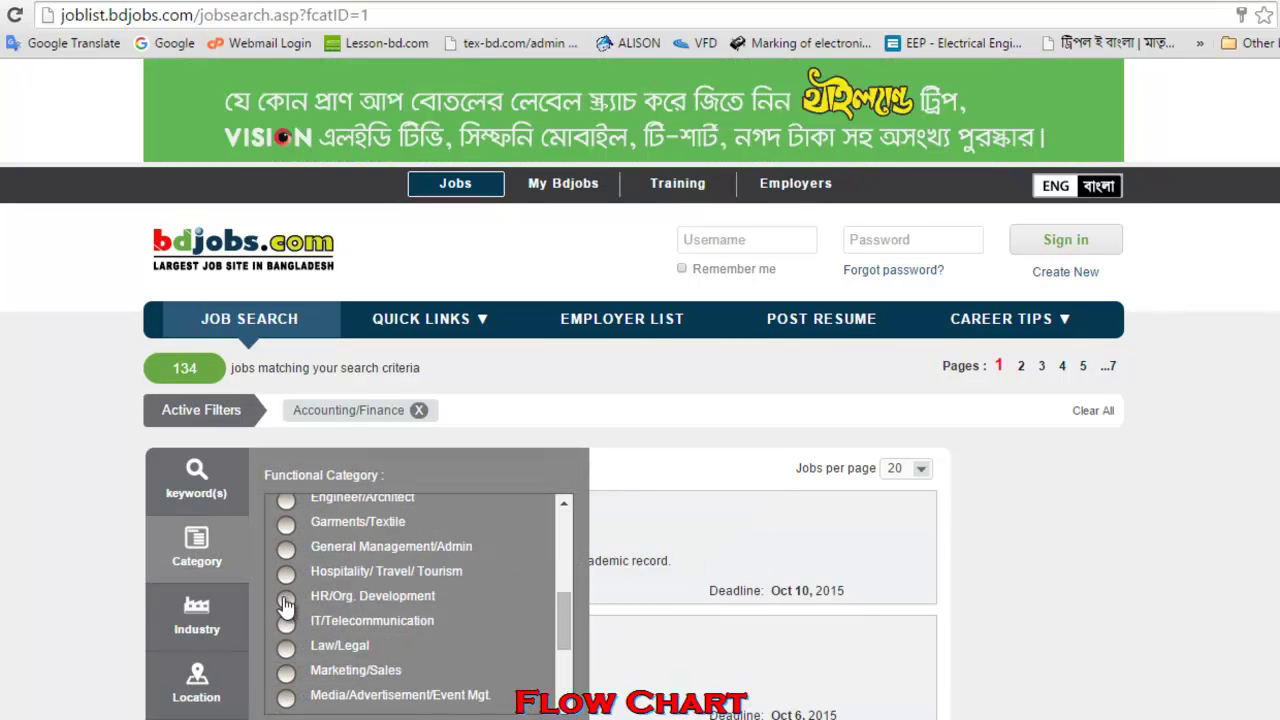
scroll(325, 660, down, 1)
scroll(324, 672, down, 1)
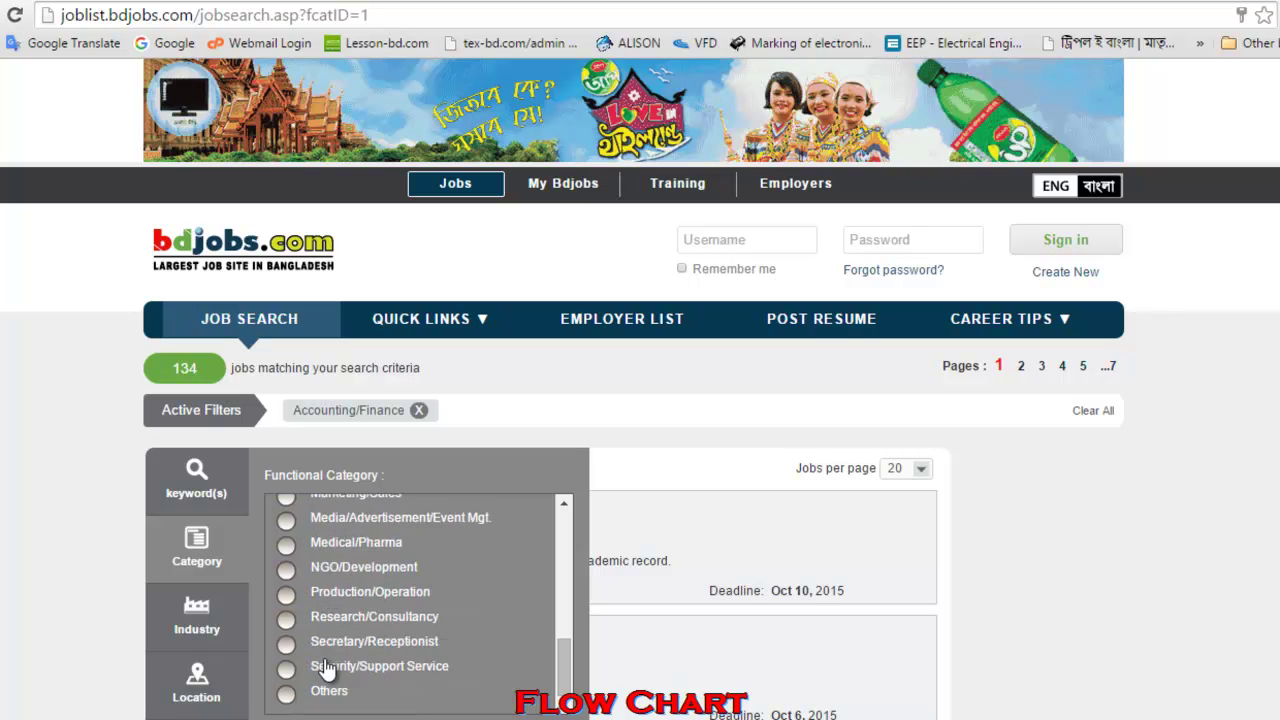
scroll(376, 641, up, 1)
scroll(376, 641, up, 1)
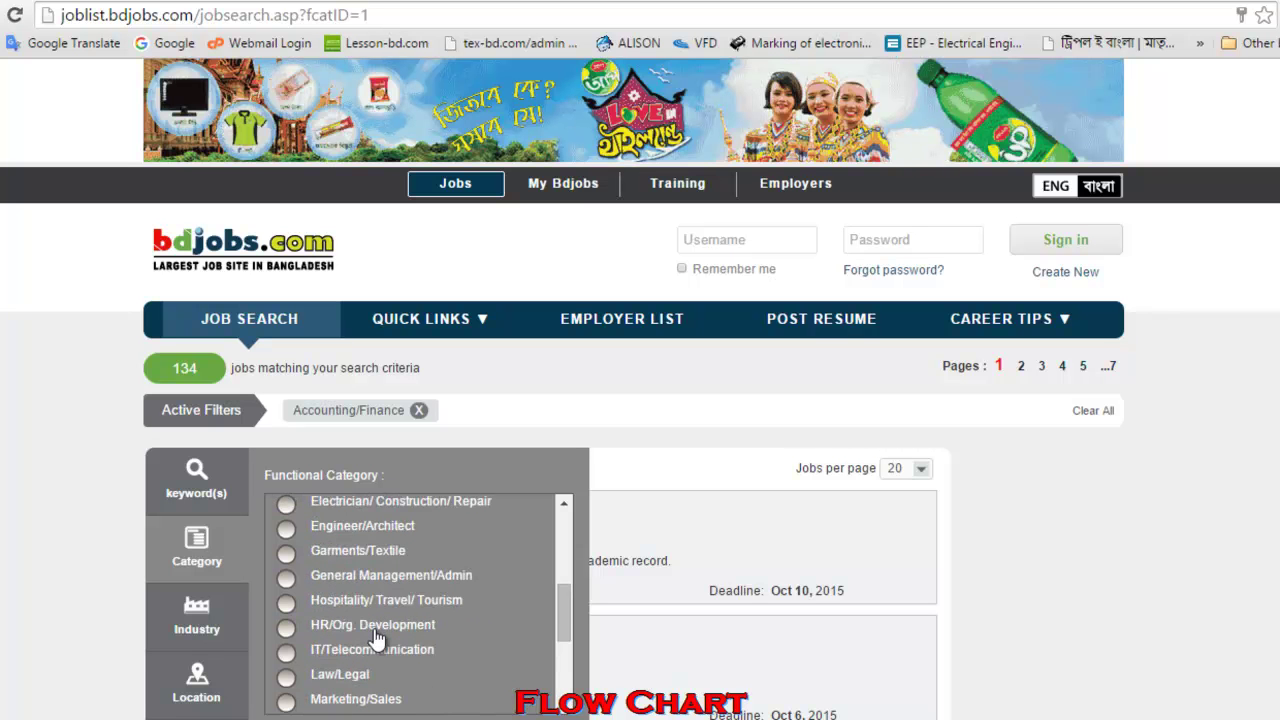
Step: Select the Engineer/Architect category and run the job search
click(325, 532)
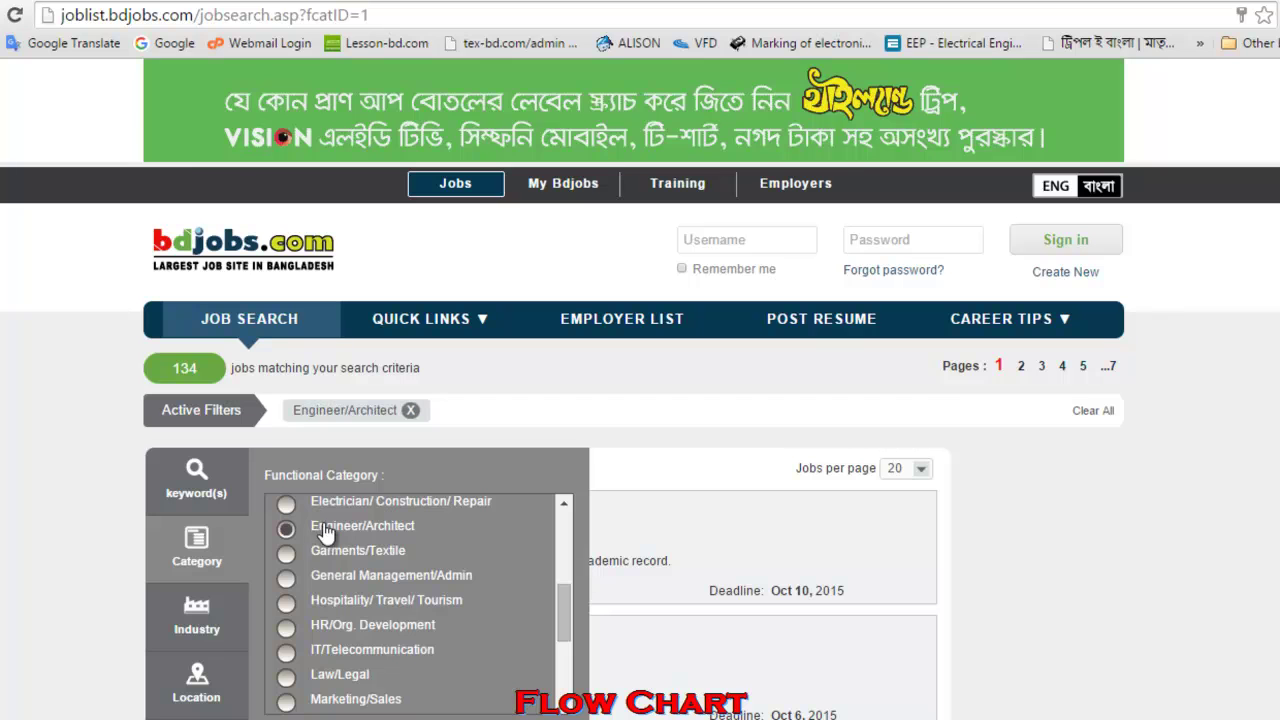
scroll(1051, 547, down, 1)
scroll(1051, 547, down, 4)
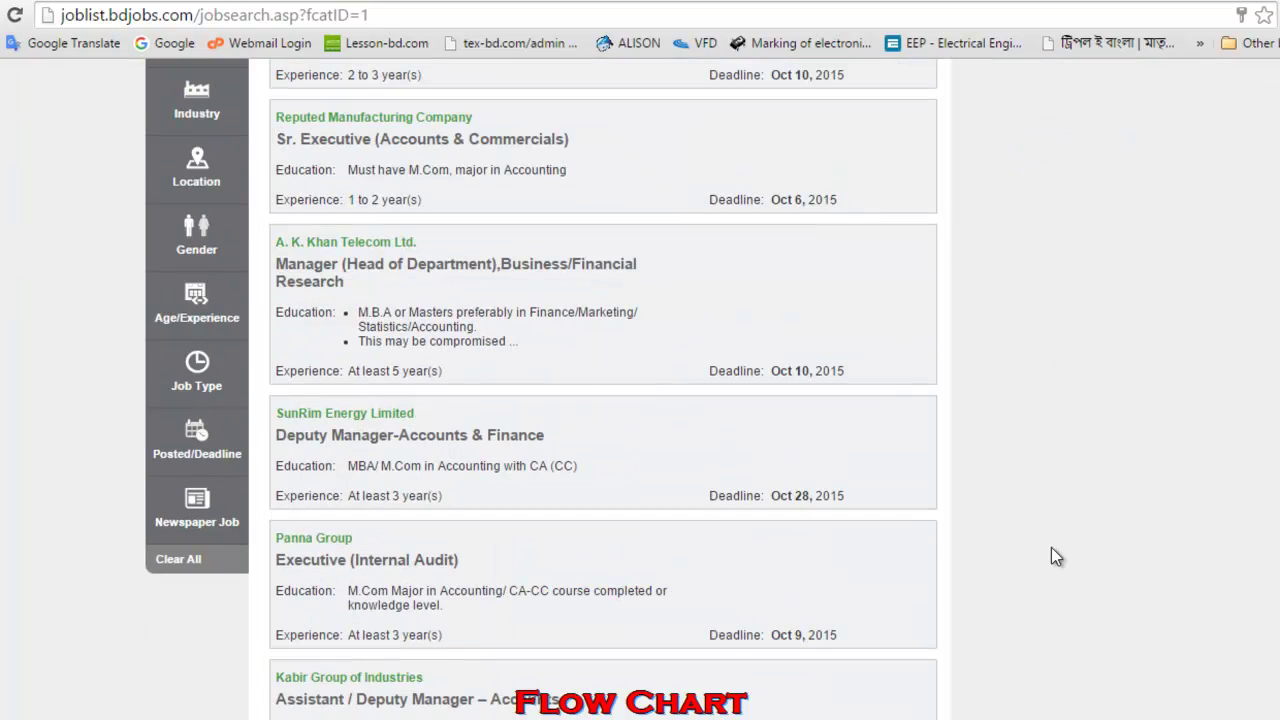
scroll(190, 145, up, 1)
click(190, 145)
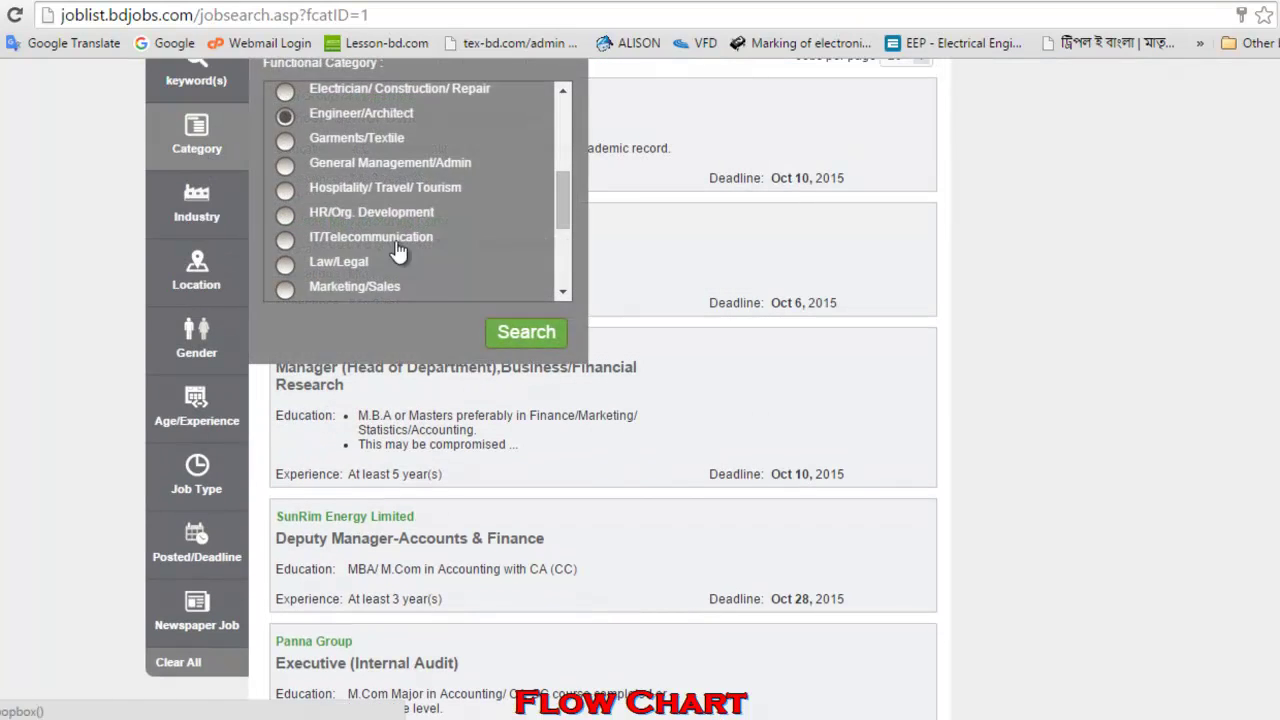
click(505, 334)
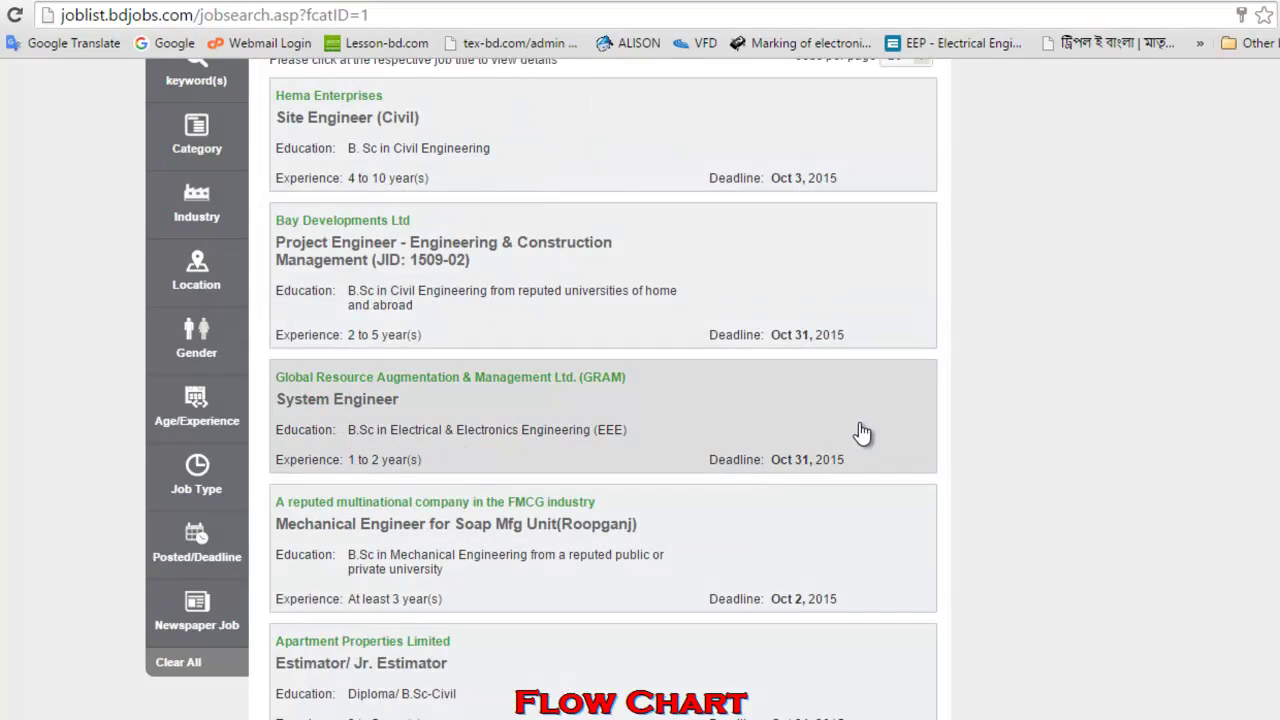
Step: Scroll the Engineer/Architect results and open the Maintenance Incharge posting
scroll(830, 420, up, 4)
scroll(815, 405, down, 4)
scroll(812, 418, down, 2)
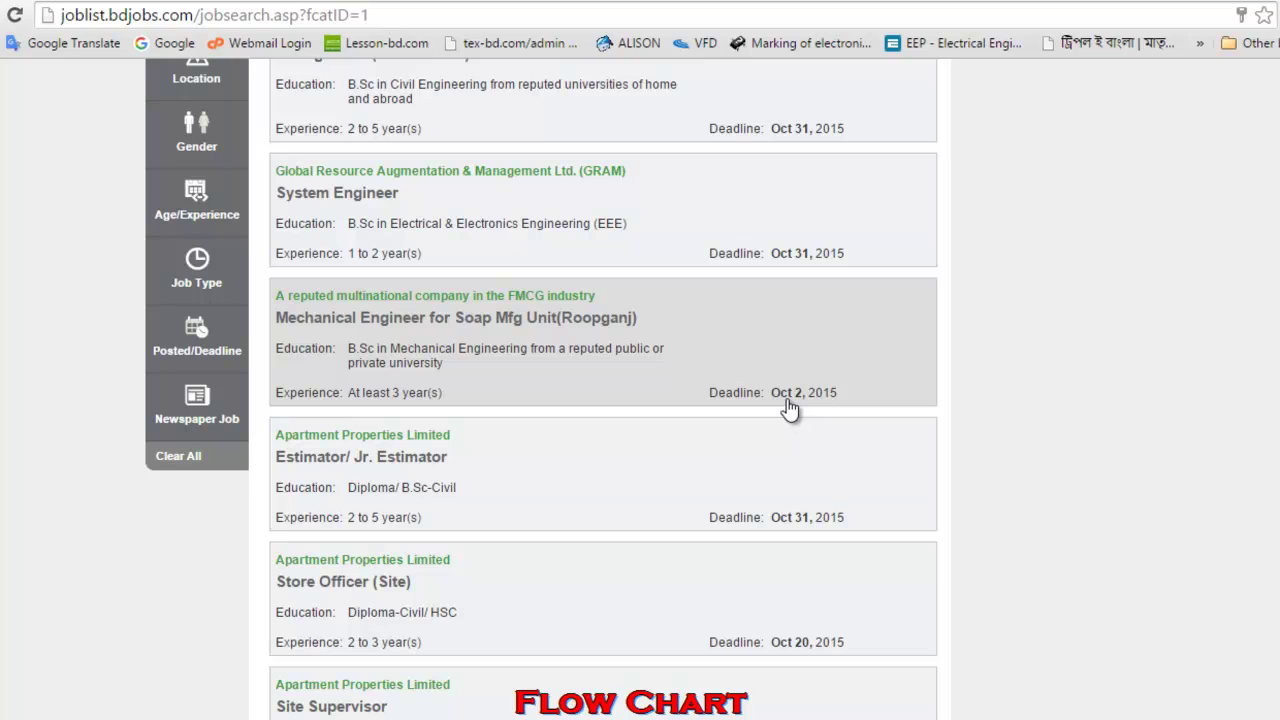
scroll(785, 402, down, 2)
scroll(783, 400, down, 1)
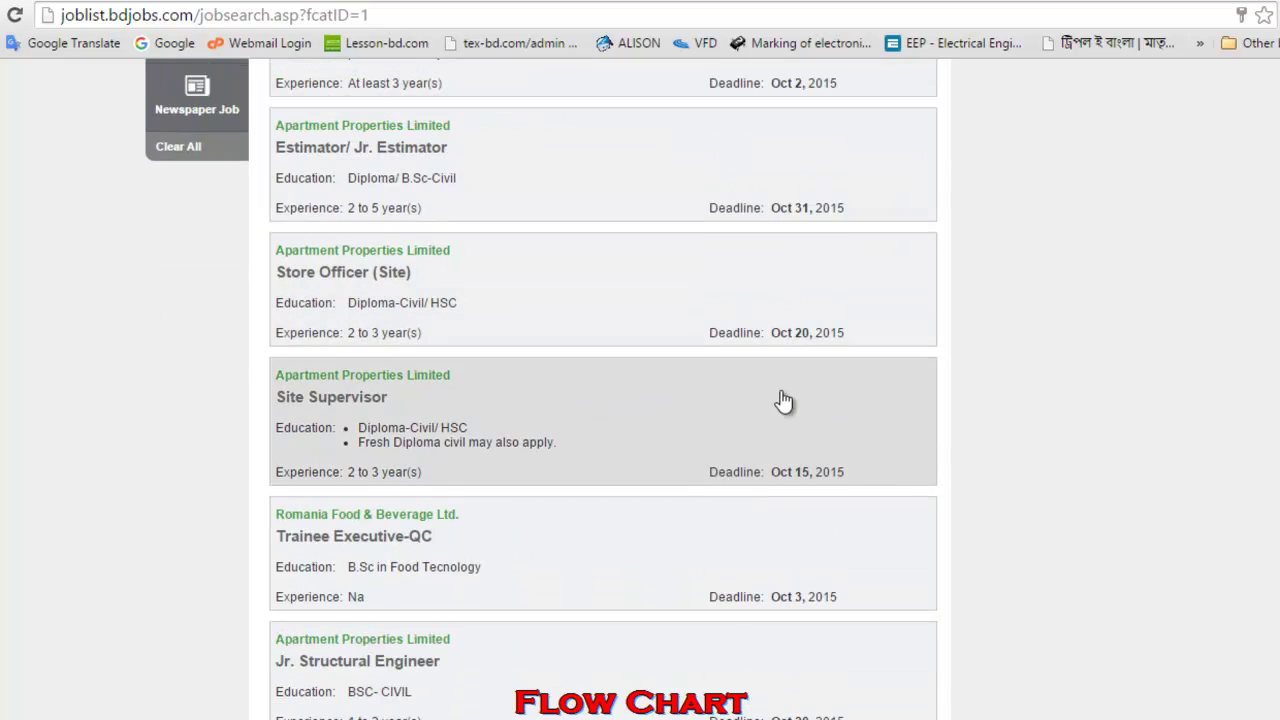
scroll(783, 400, down, 2)
scroll(783, 400, down, 1)
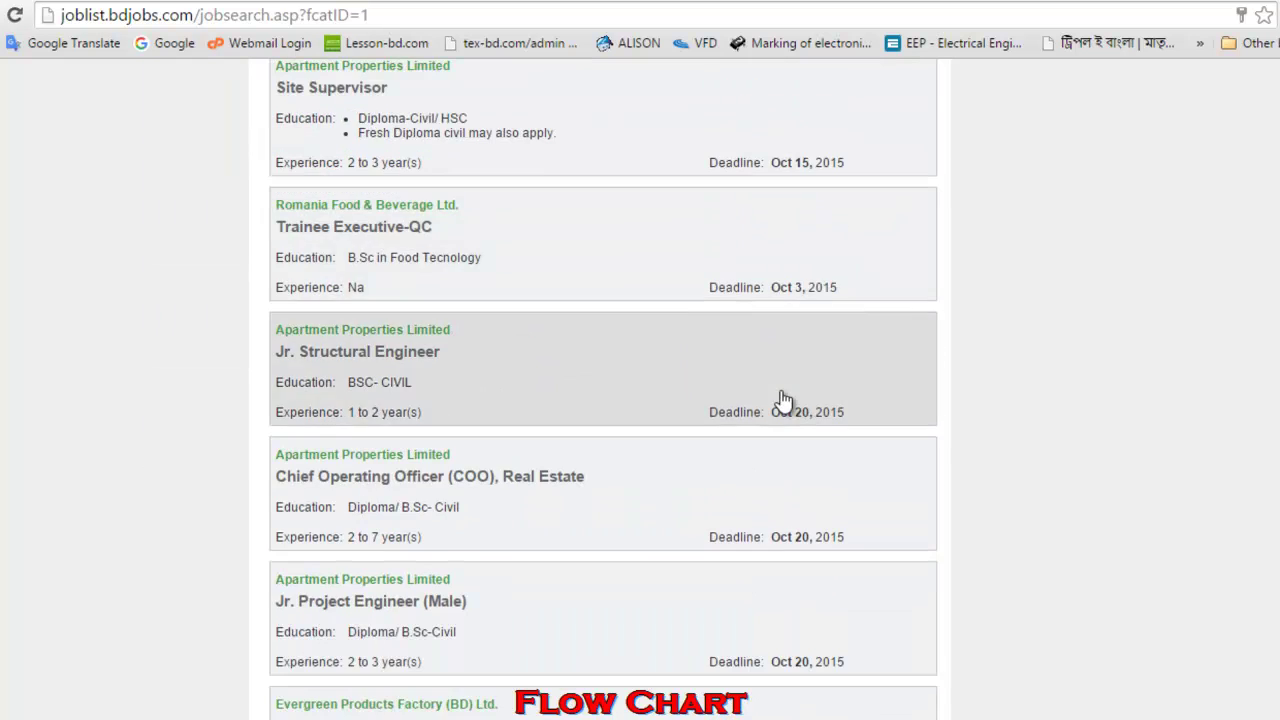
scroll(783, 400, down, 4)
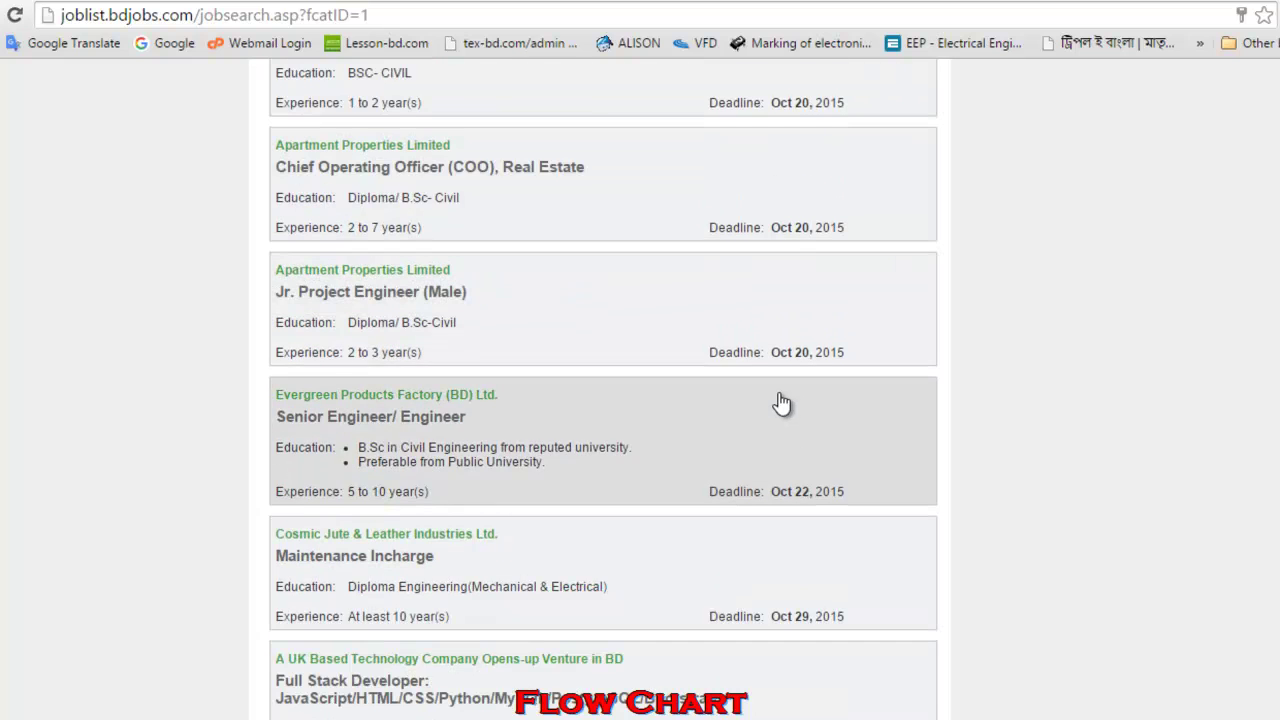
click(423, 492)
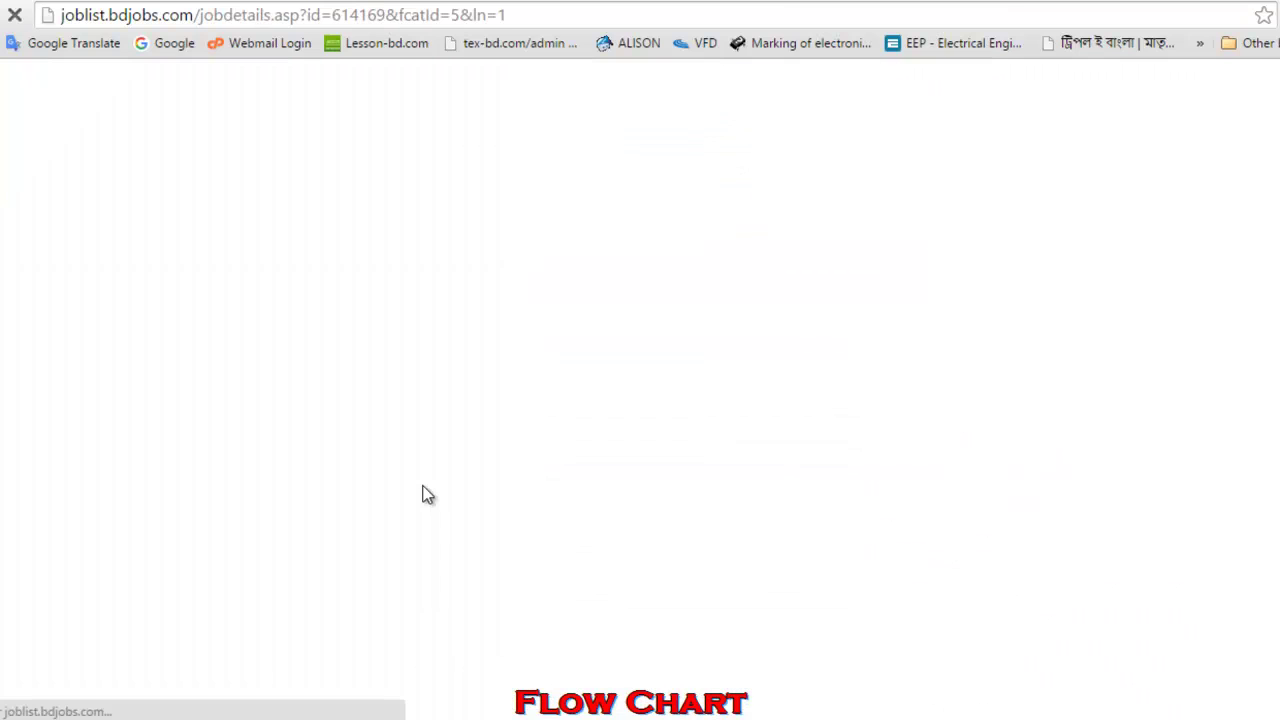
Step: Scroll the Maintenance Incharge job details and start the online application
scroll(423, 495, down, 1)
scroll(422, 494, down, 3)
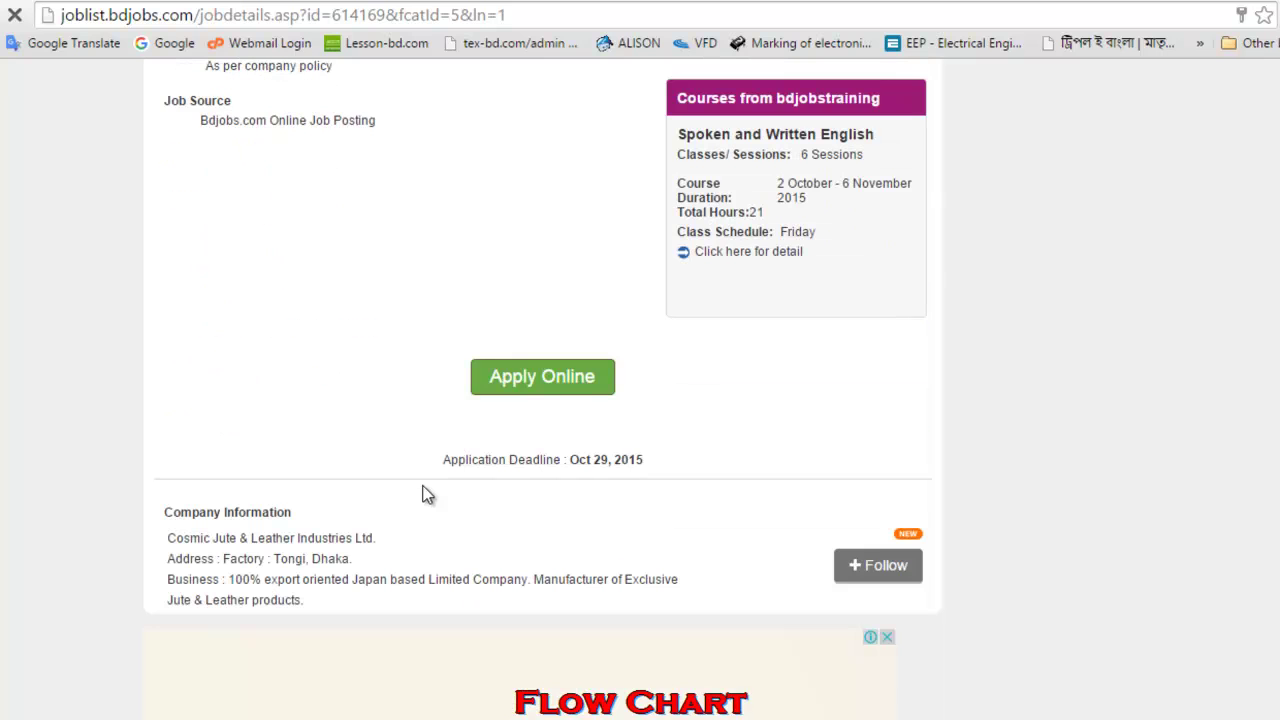
click(511, 388)
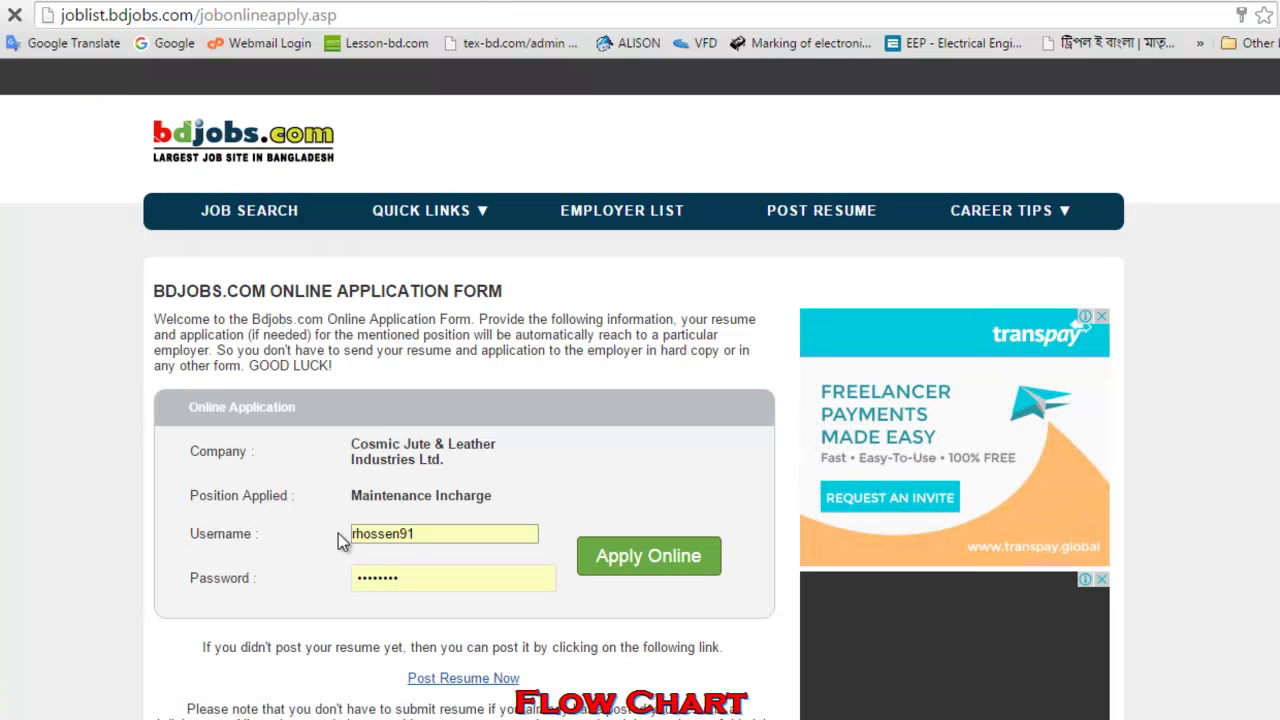
Step: Submit the Maintenance Incharge application with 30000 expected salary and finish back to the listings
click(650, 557)
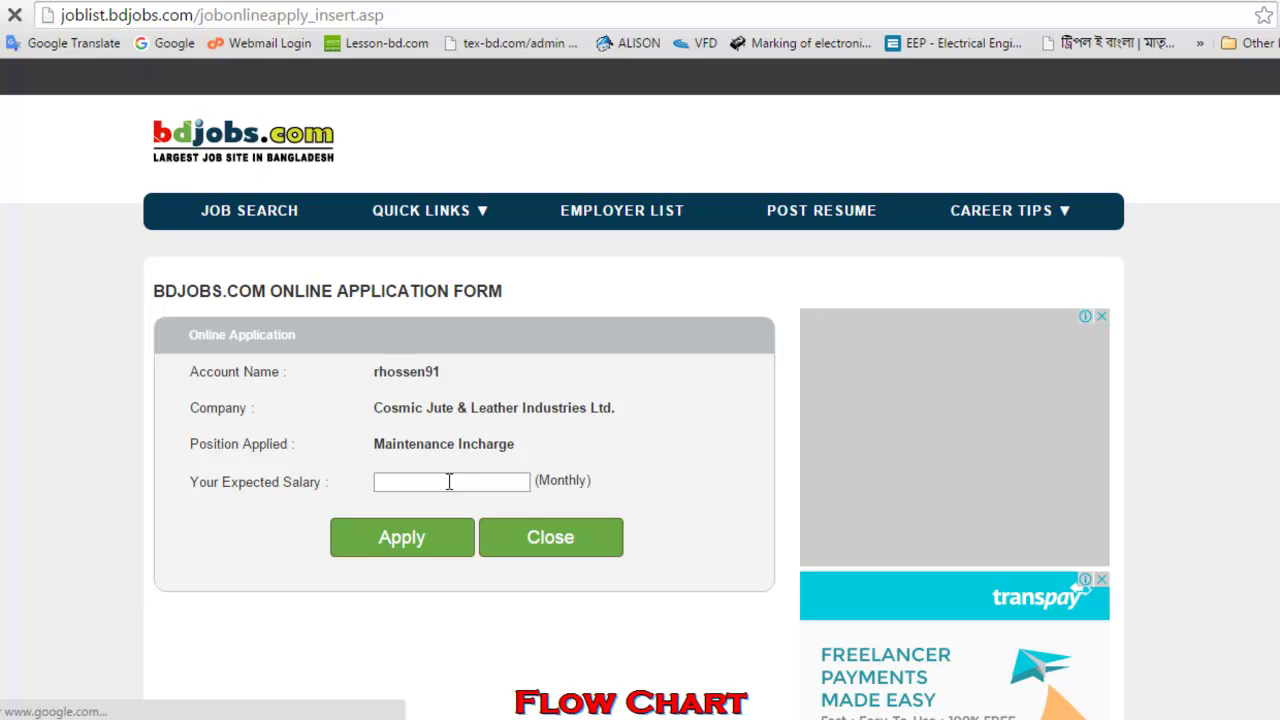
click(449, 482)
text(300)
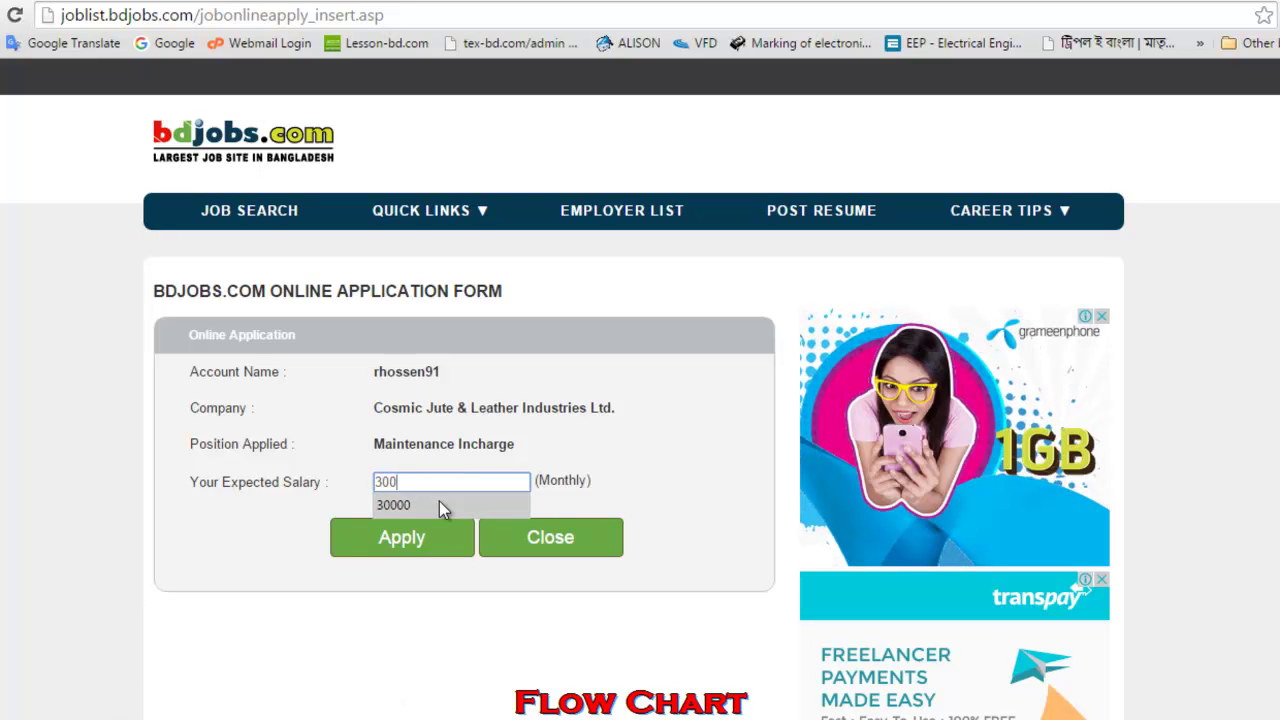
click(439, 506)
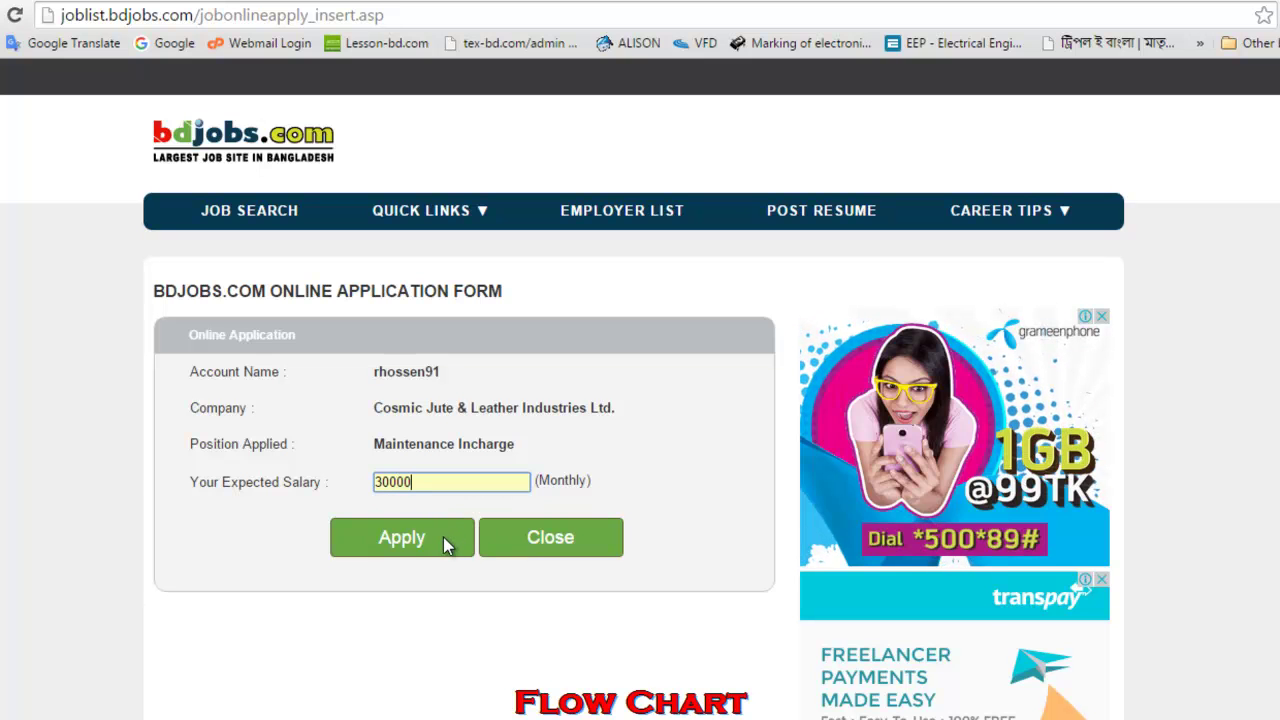
click(424, 543)
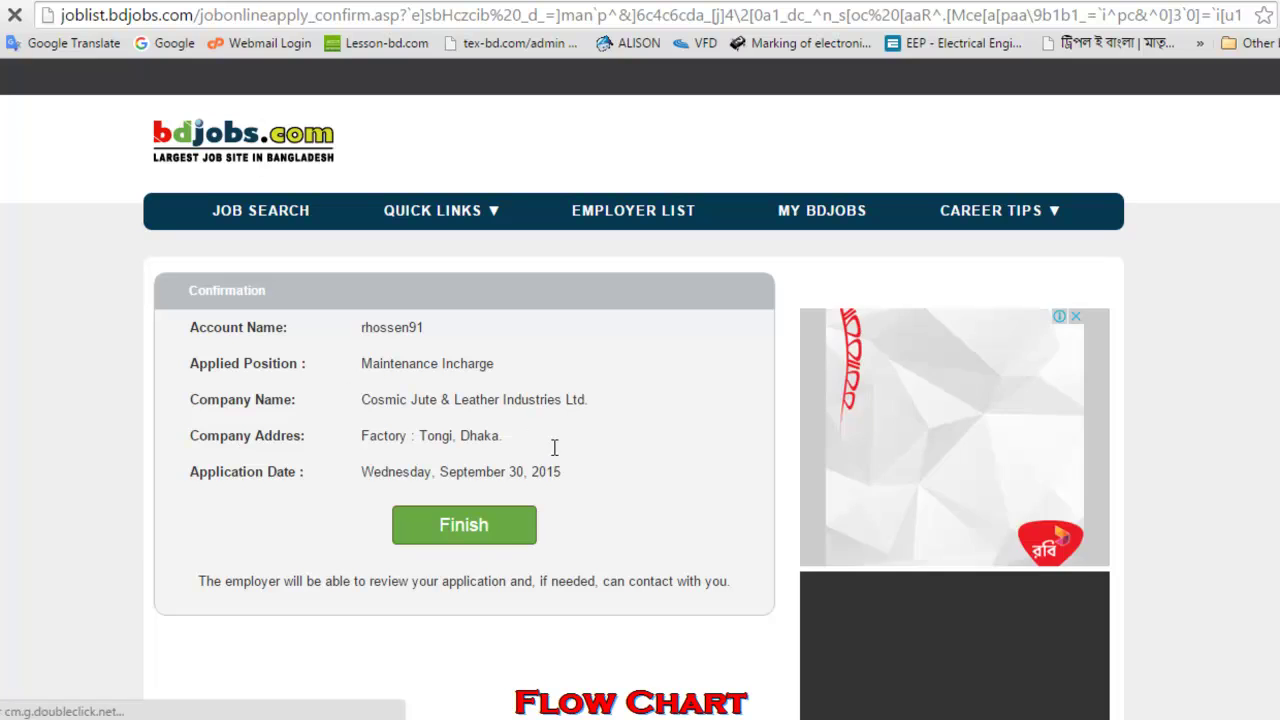
click(482, 530)
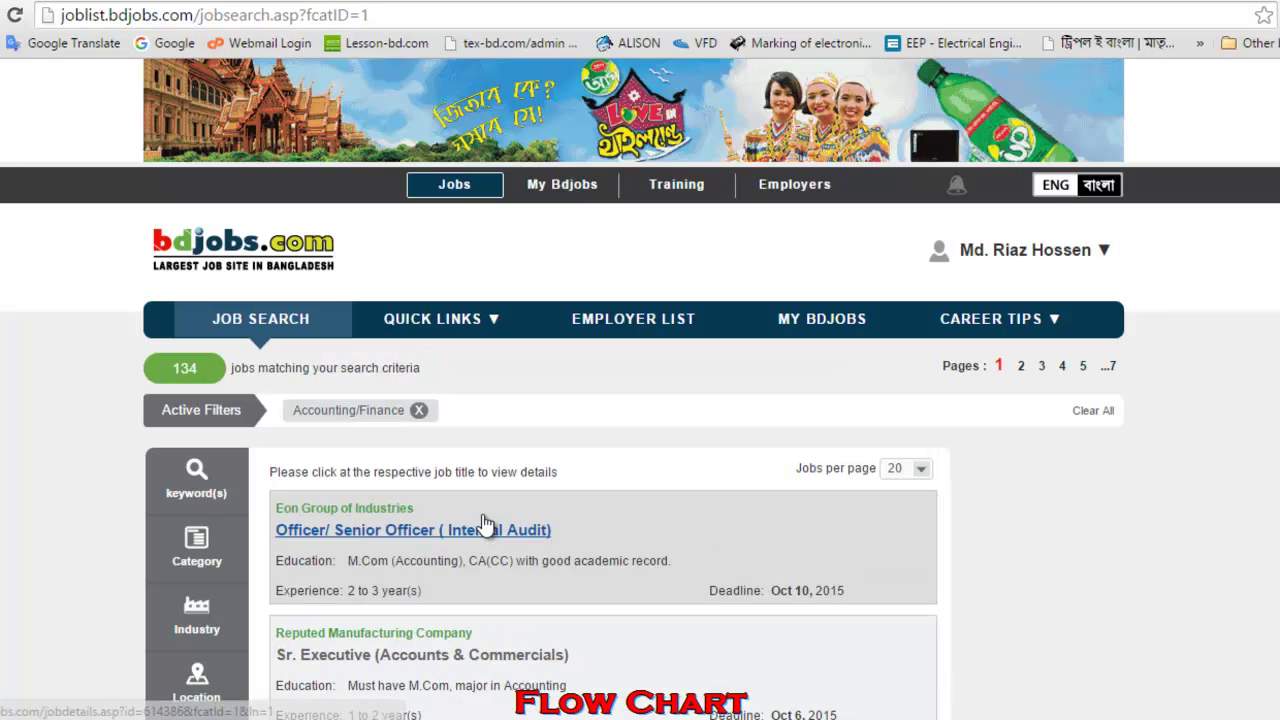